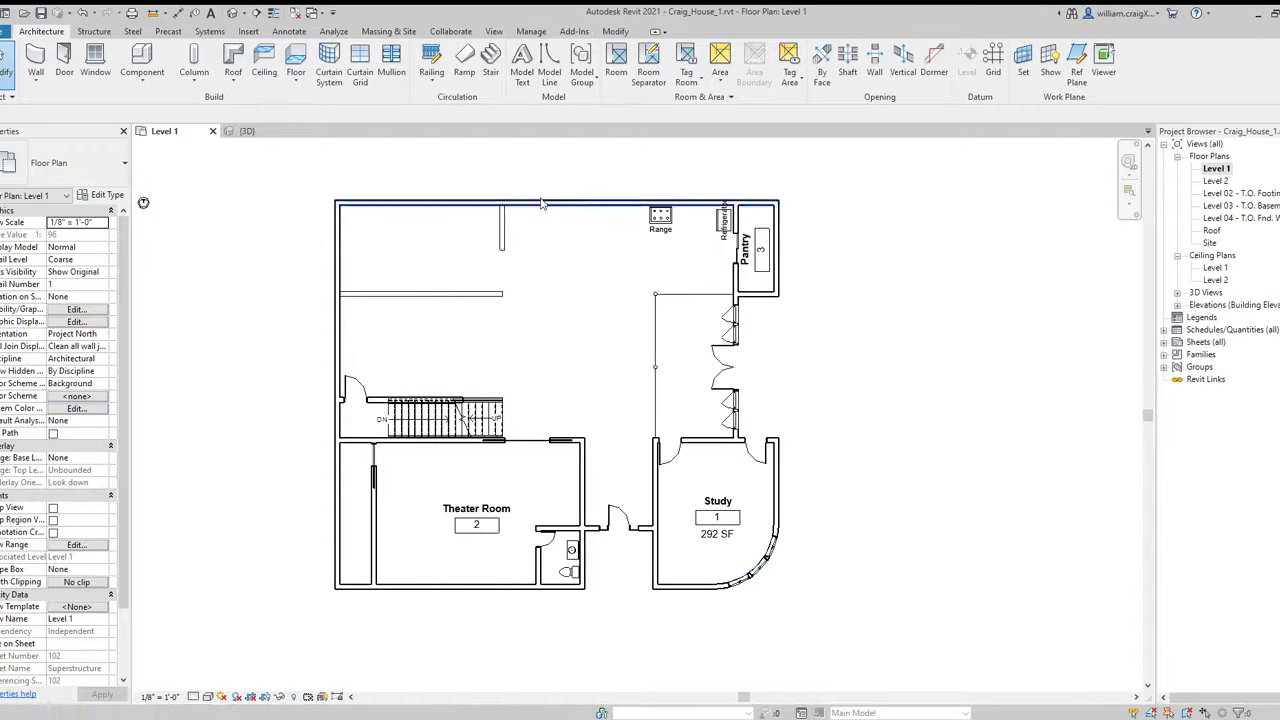
Start an architectural wall in the Level 1 floor plan and save the project
key("ctrl+Tab")
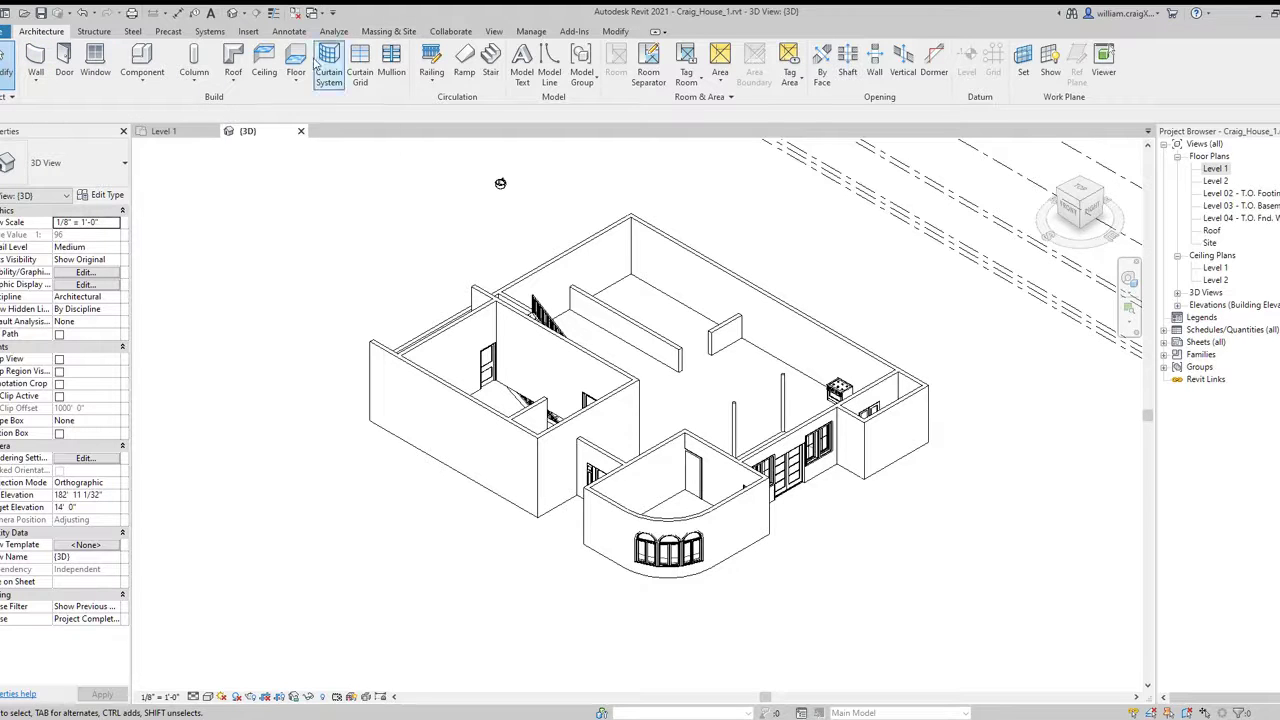
left_click(163, 131)
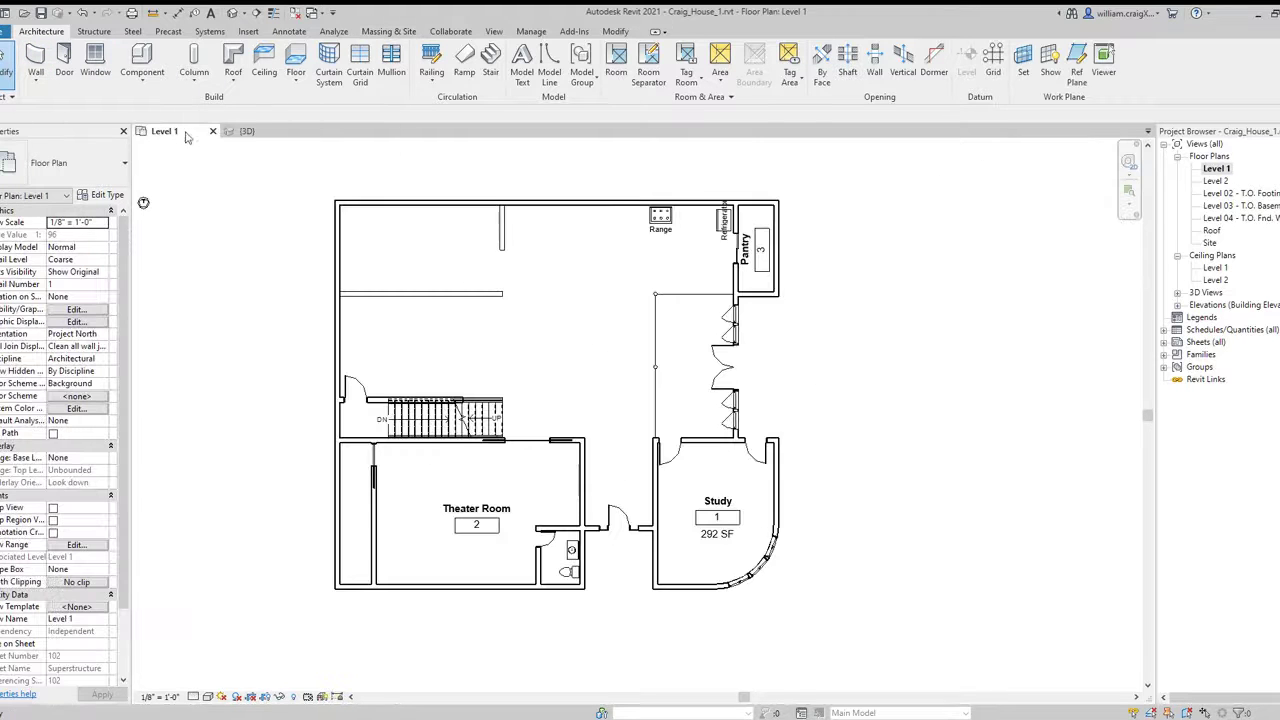
left_click(34, 84)
left_click(70, 104)
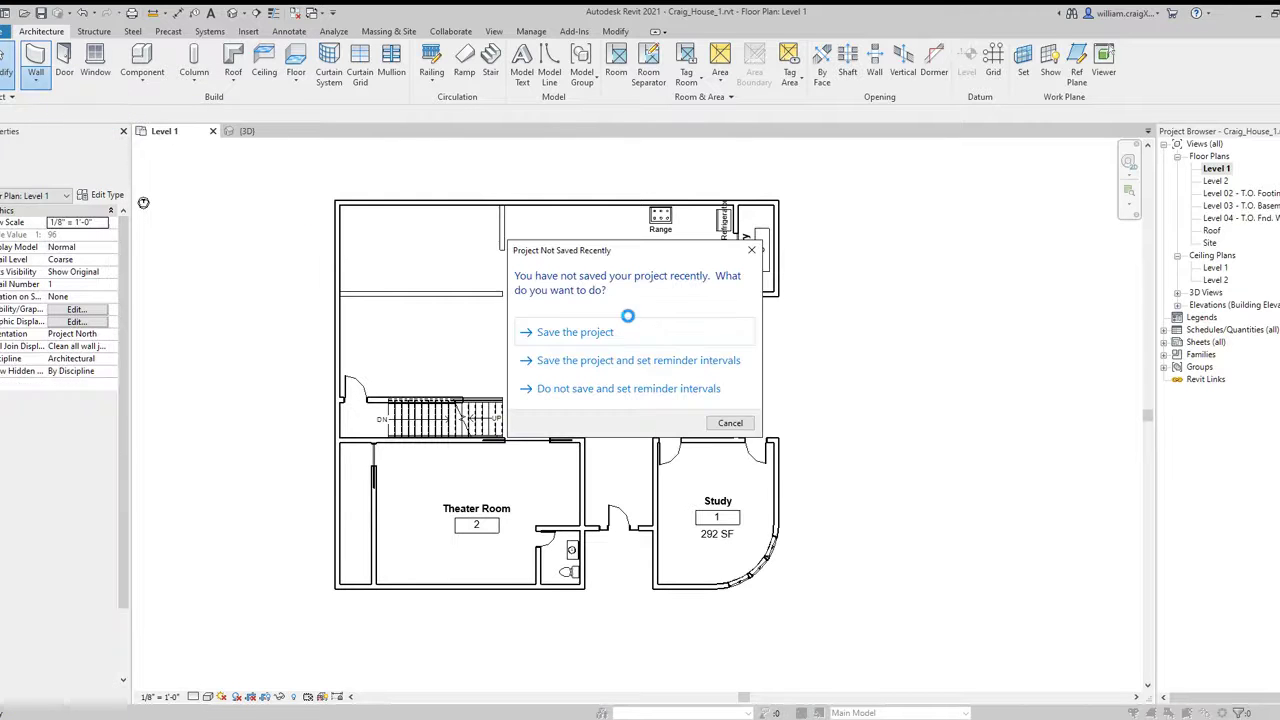
left_click(569, 330)
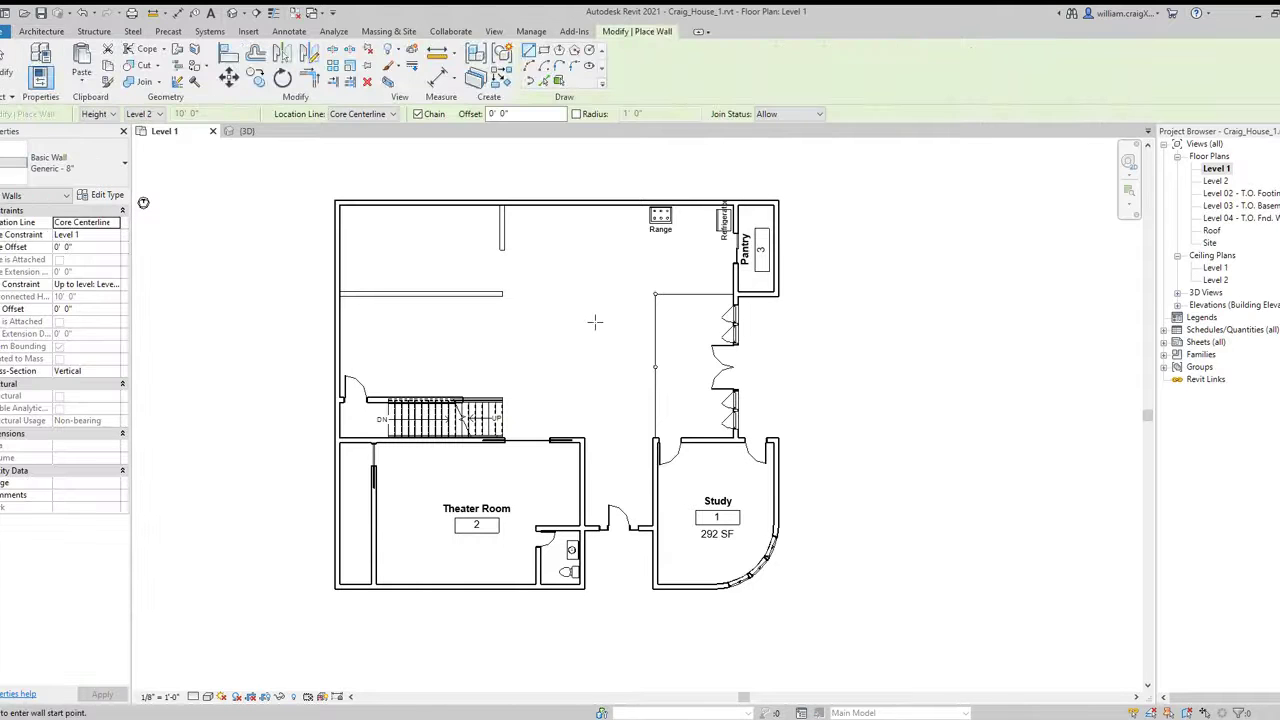
Draw a closed rectangle of Generic - 8" walls, about 23'-6" by 21'-0", in the open area beside the Study
left_click(861, 347)
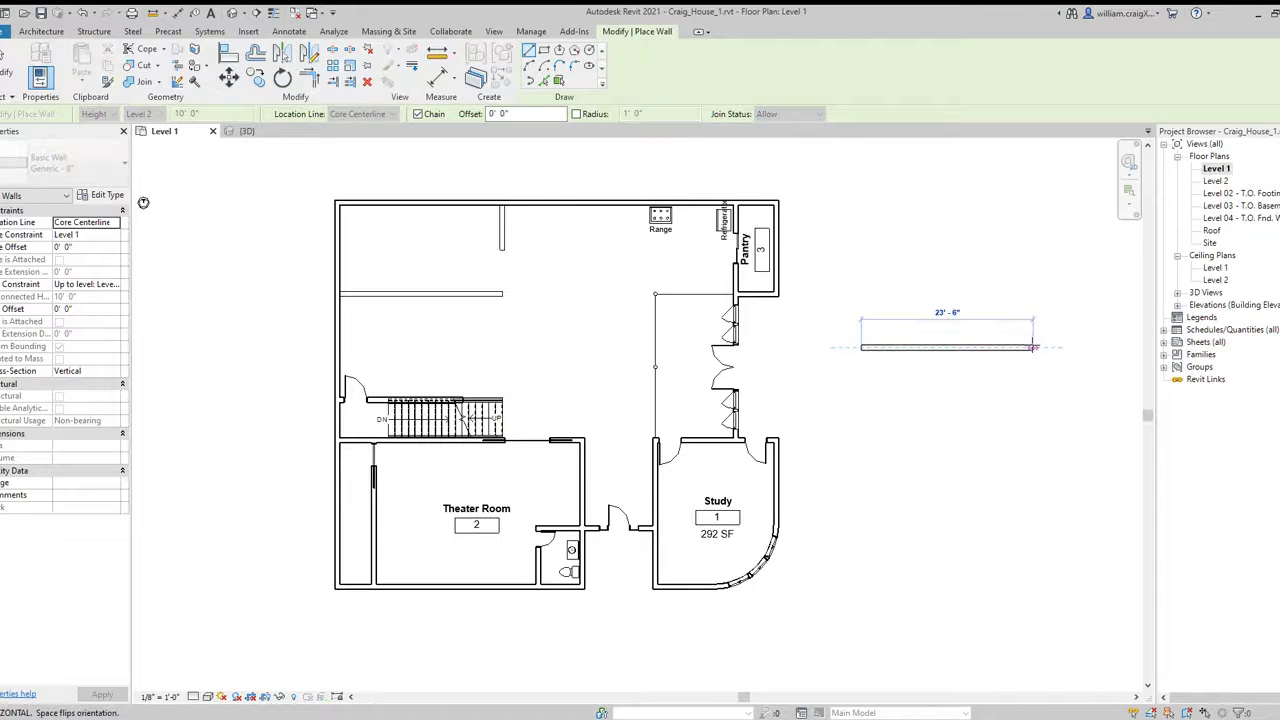
left_click(1033, 347)
left_click(1033, 500)
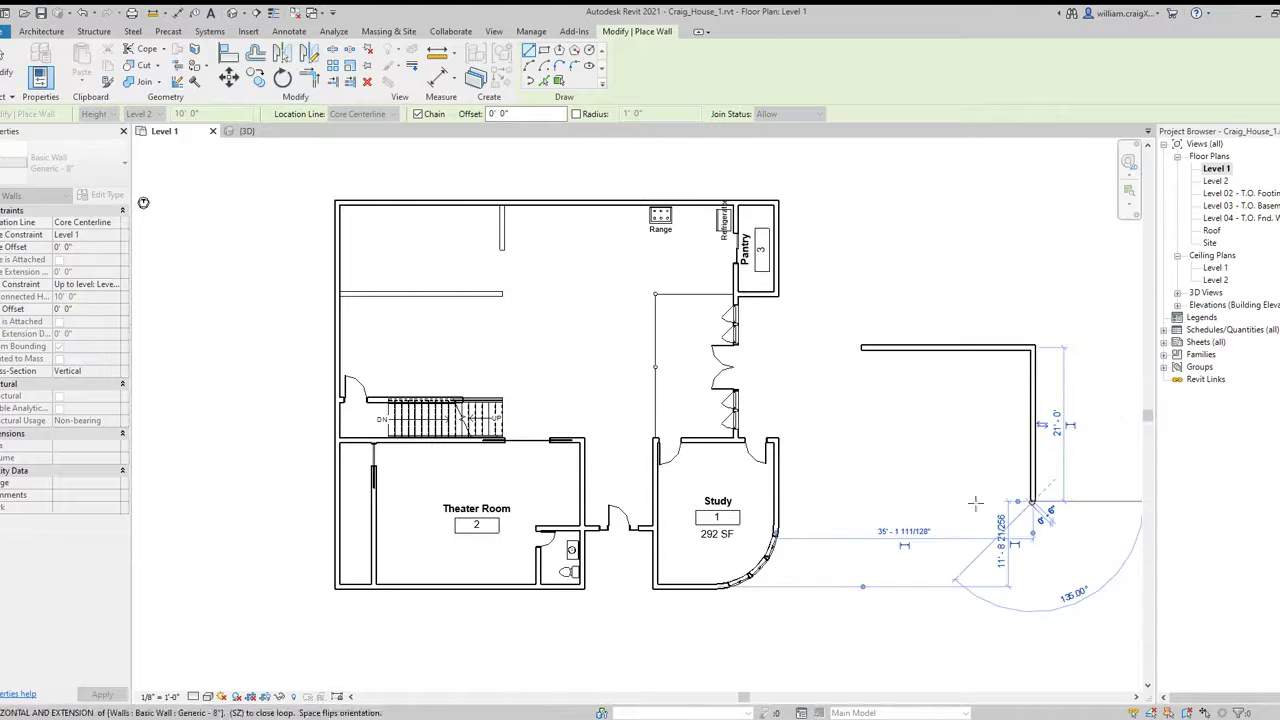
left_click(861, 500)
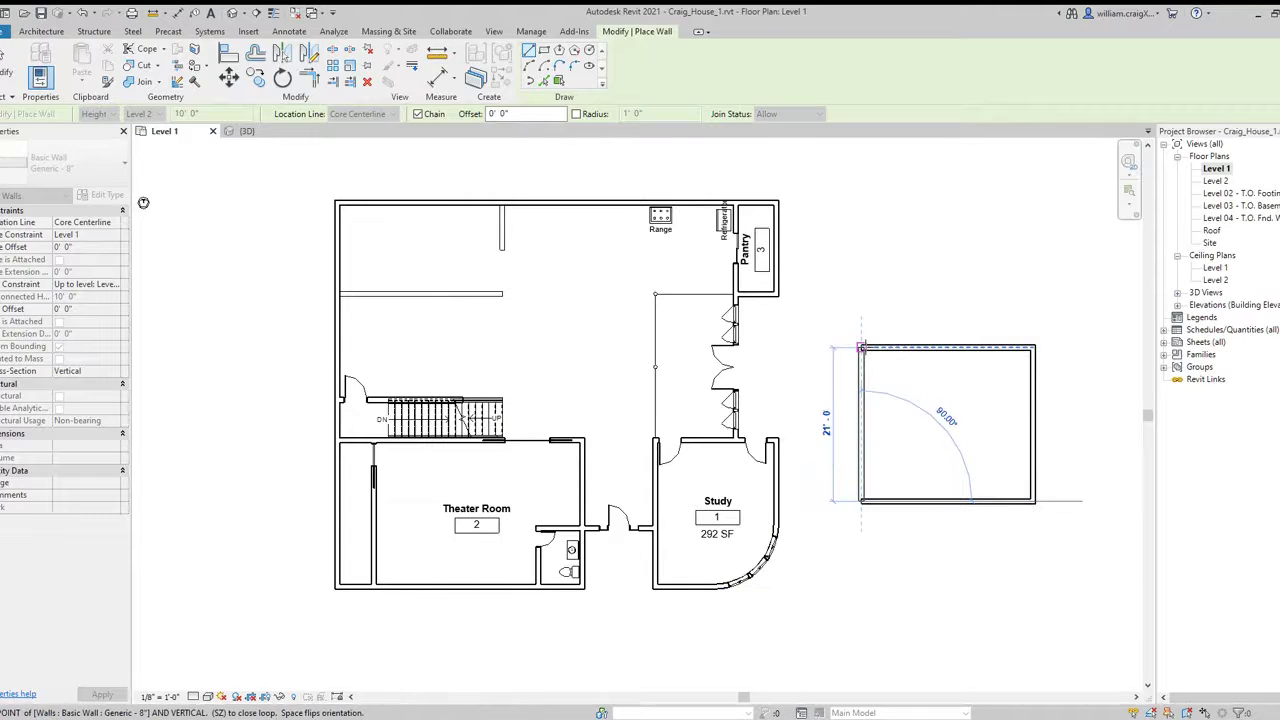
left_click(861, 347)
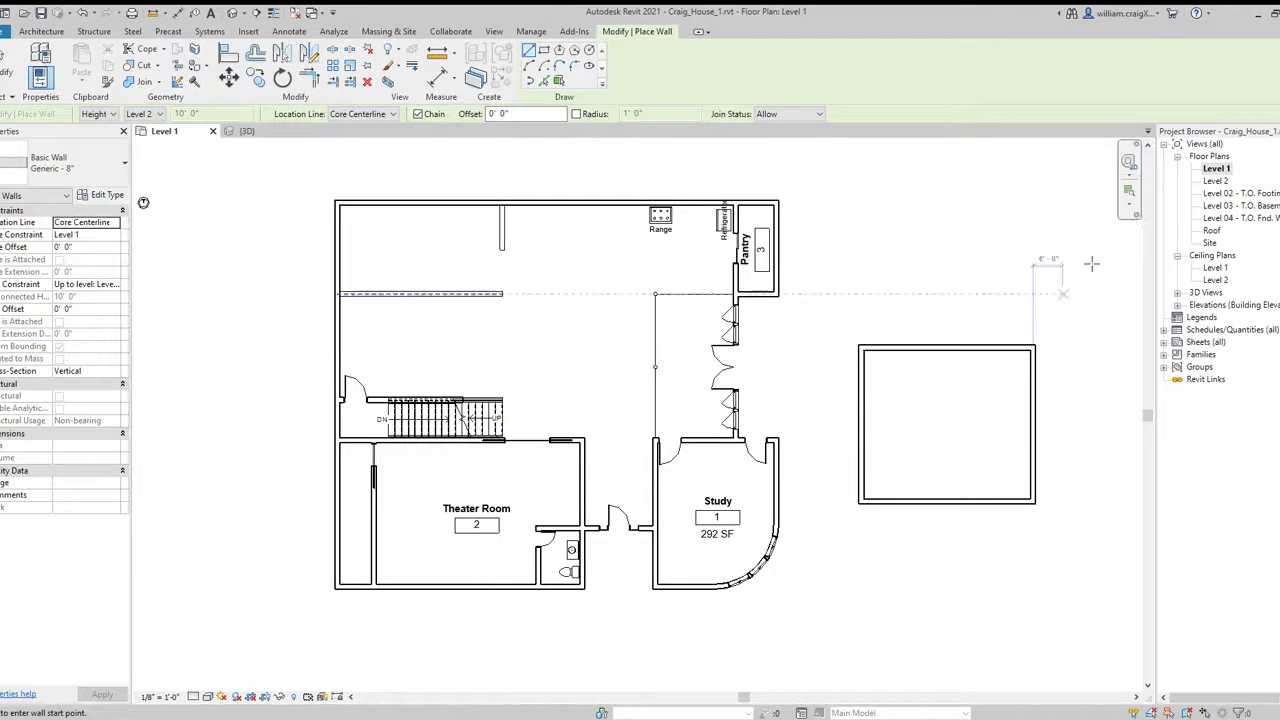
left_click(1128, 162)
left_click_drag(1033, 290, 800, 258)
scroll(710, 330, "up", 3)
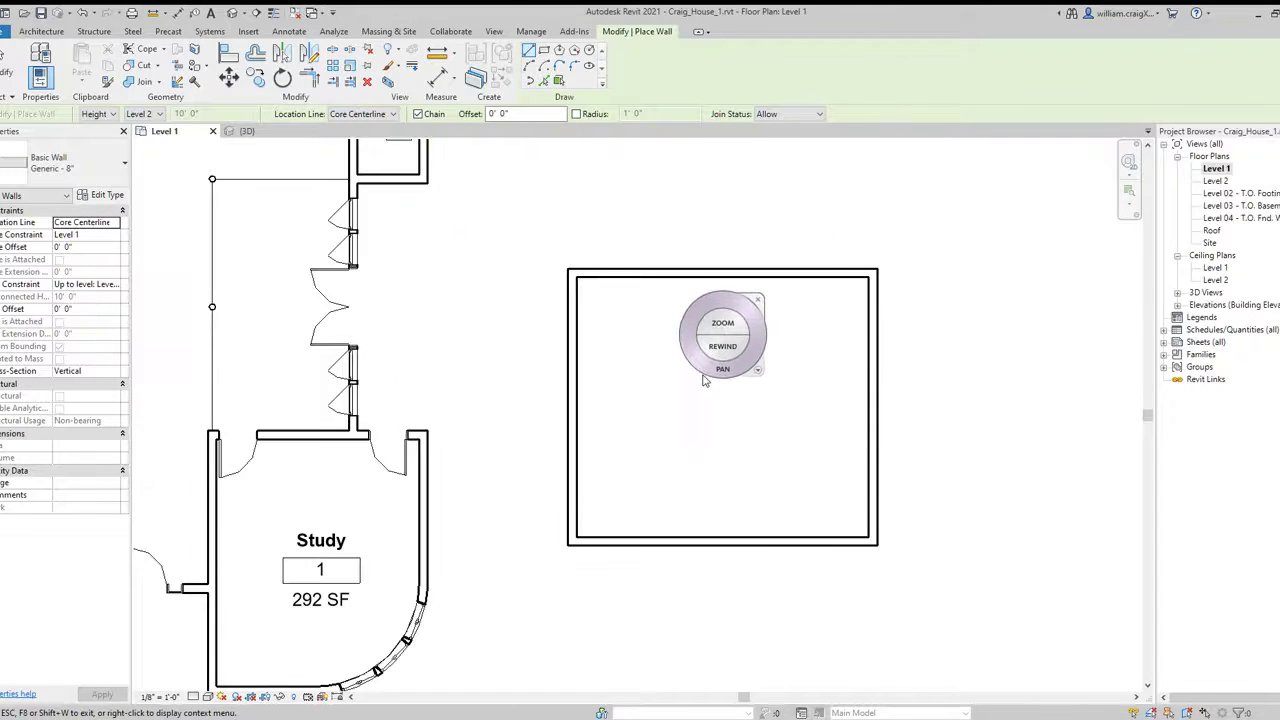
key("Escape")
key("Escape")
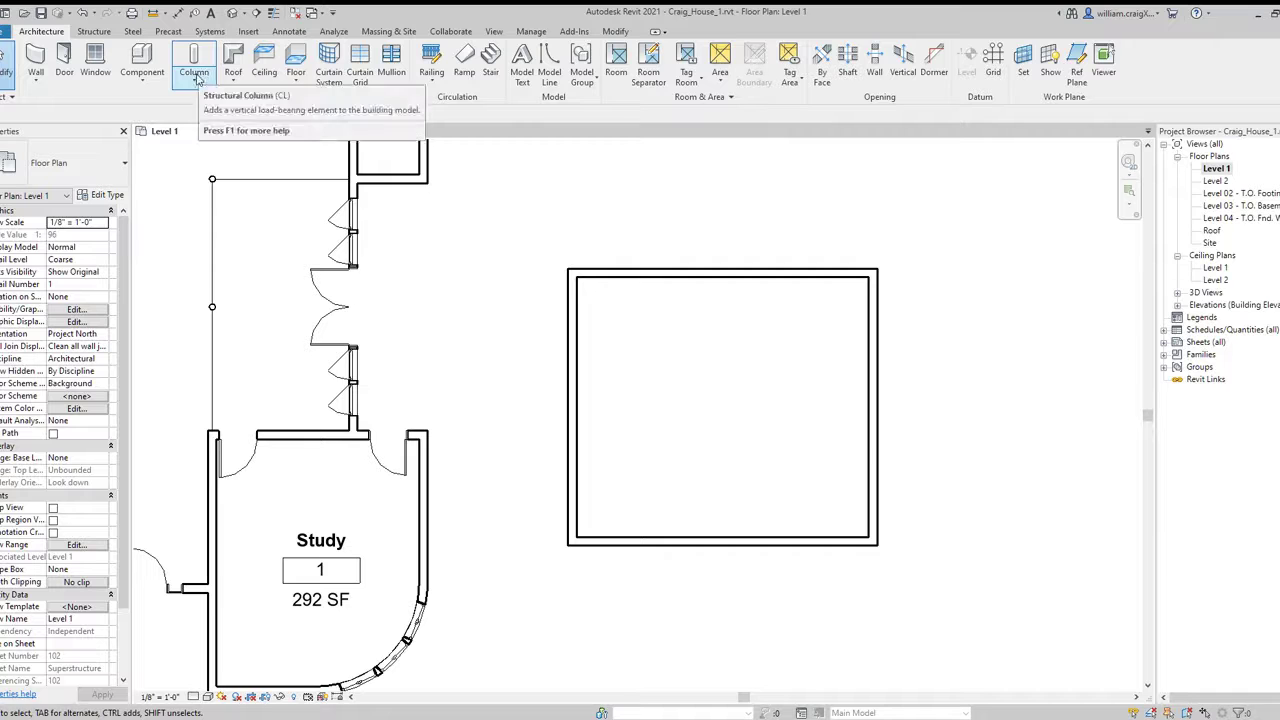
Draw a 45° model line about 22'-6" long across the new room's lower right corner, from the bottom wall to the right wall
left_click(549, 70)
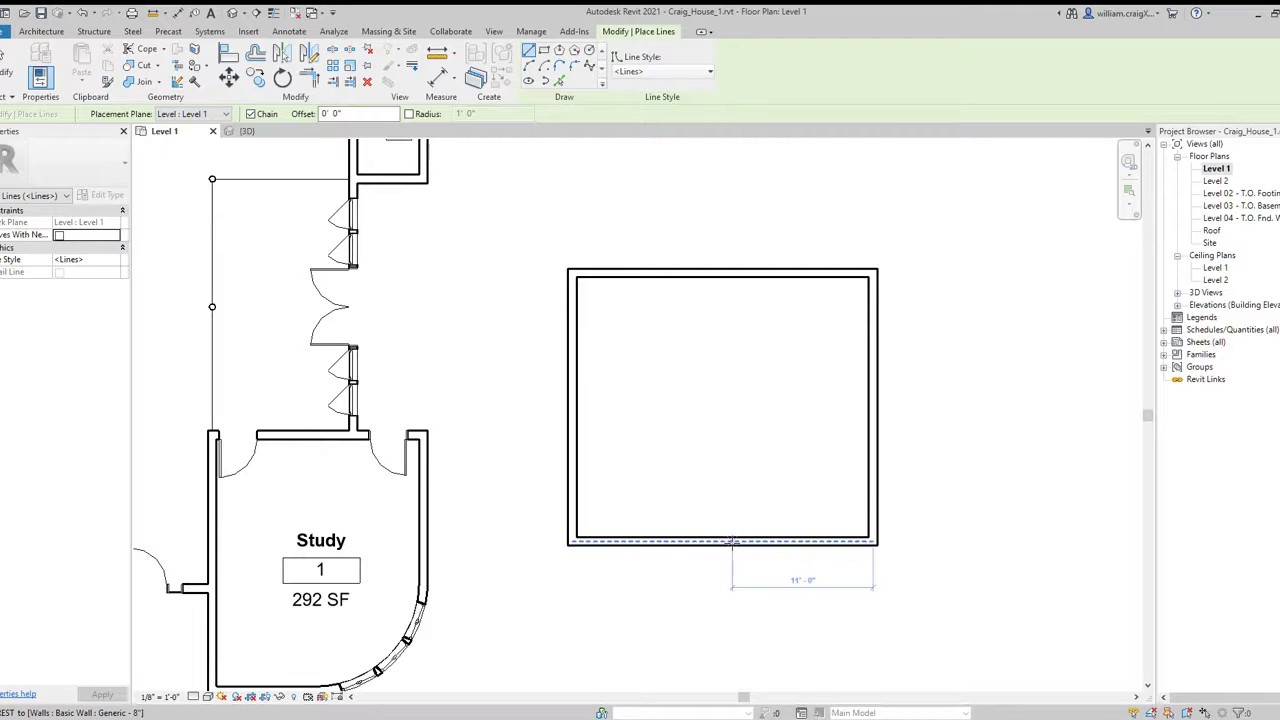
left_click(675, 546)
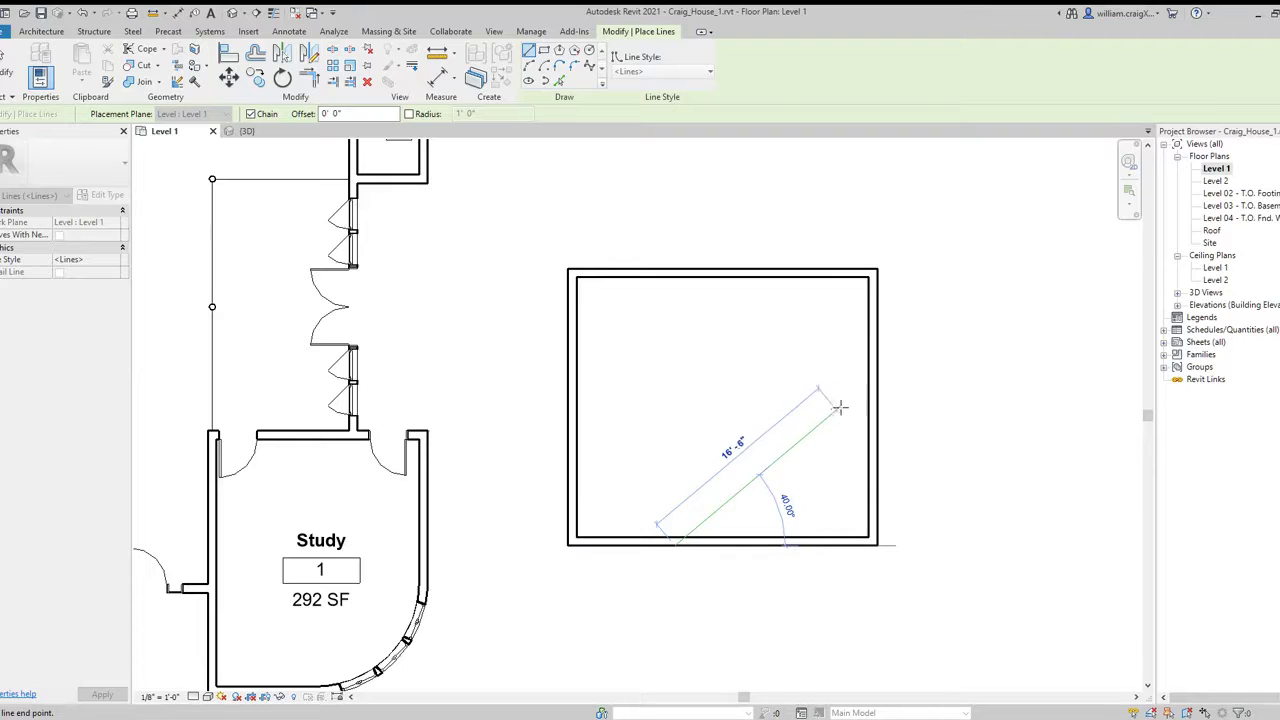
left_click(880, 345)
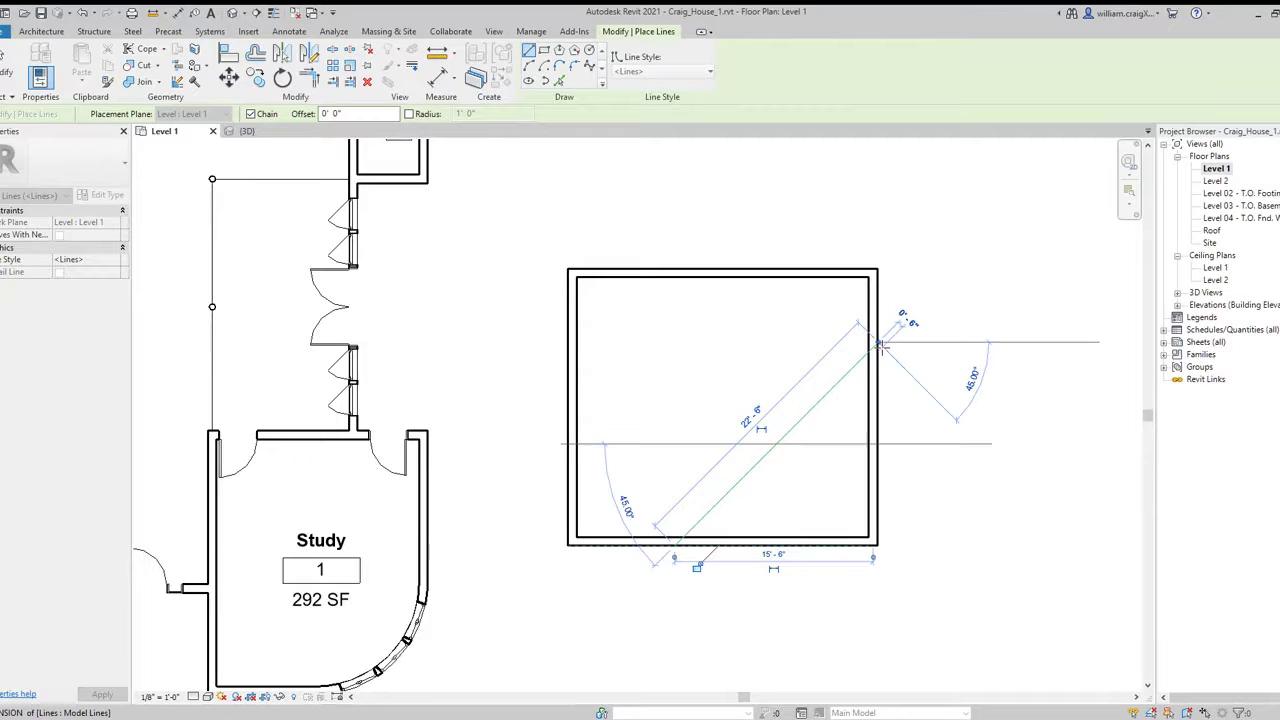
key("Escape")
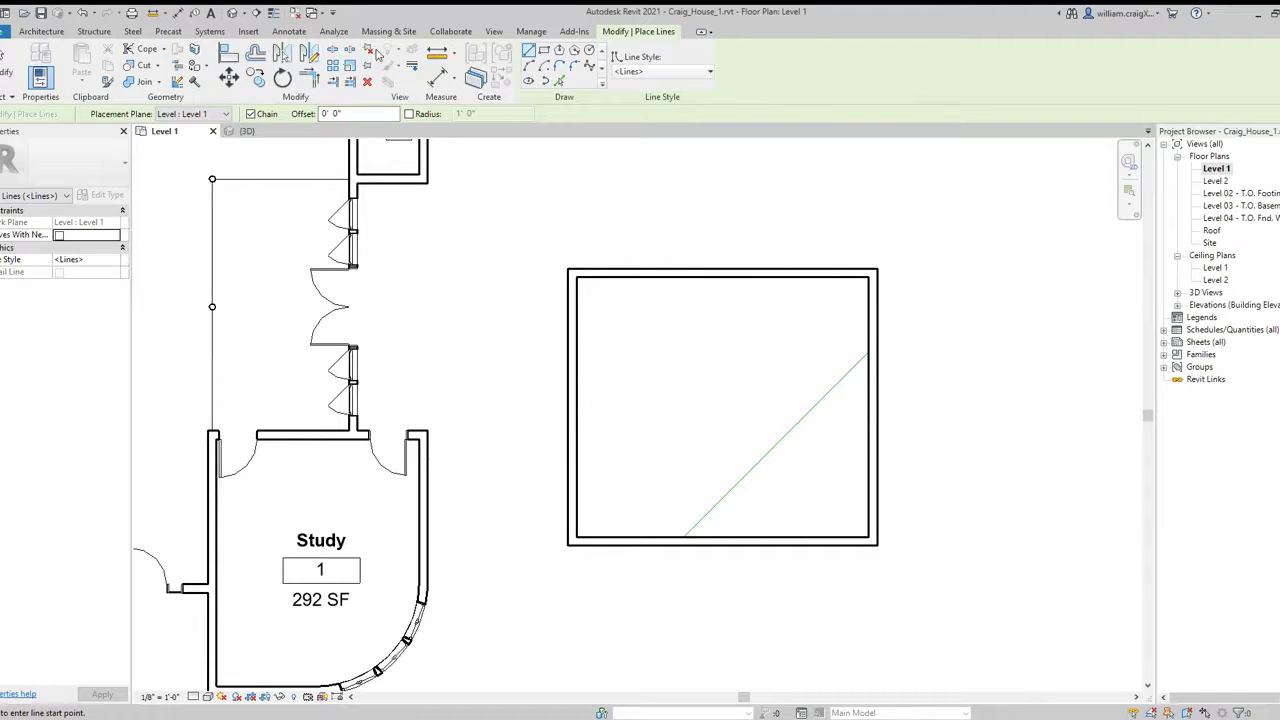
Try to split the right and bottom walls near the ends of the diagonal line
left_click(332, 51)
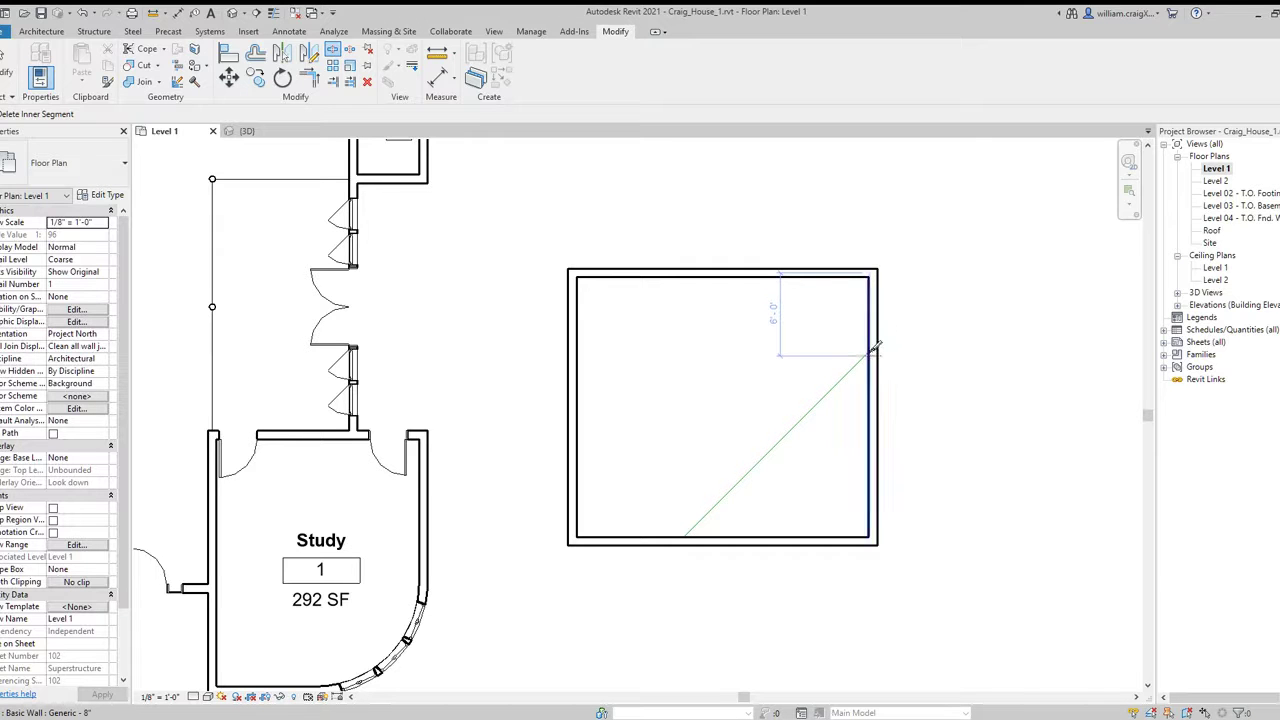
left_click(870, 434)
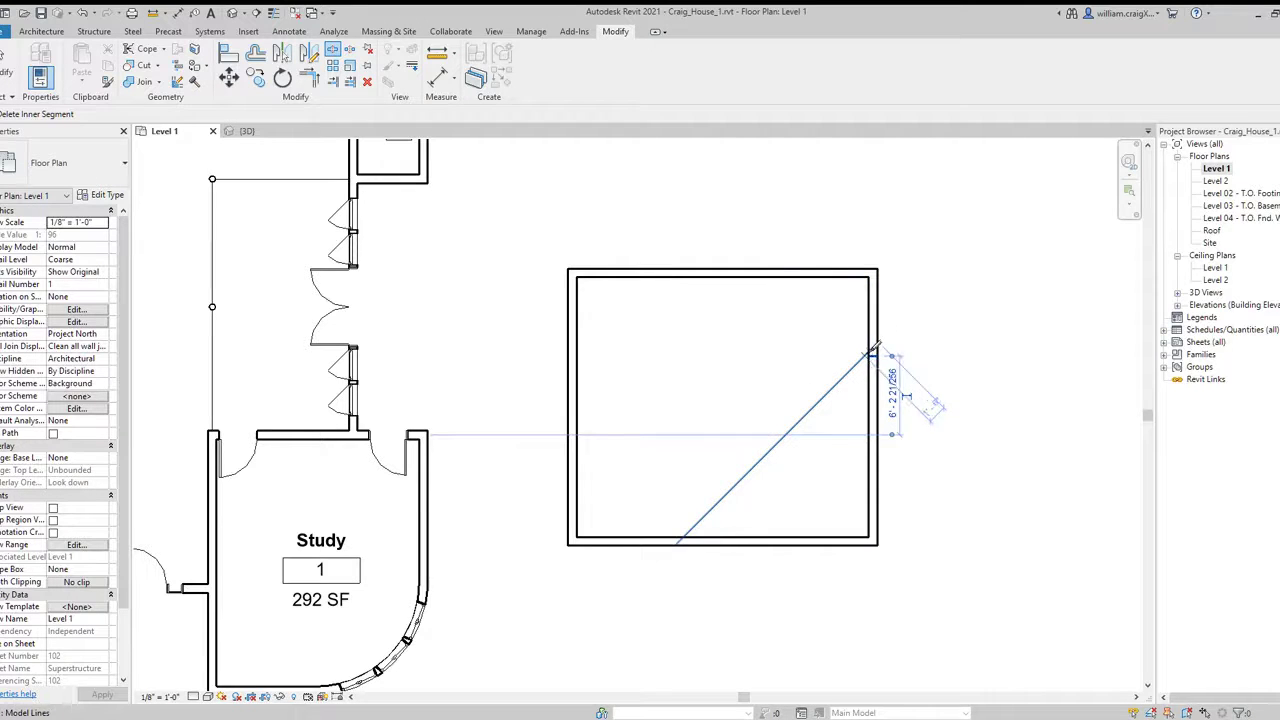
left_click(684, 538)
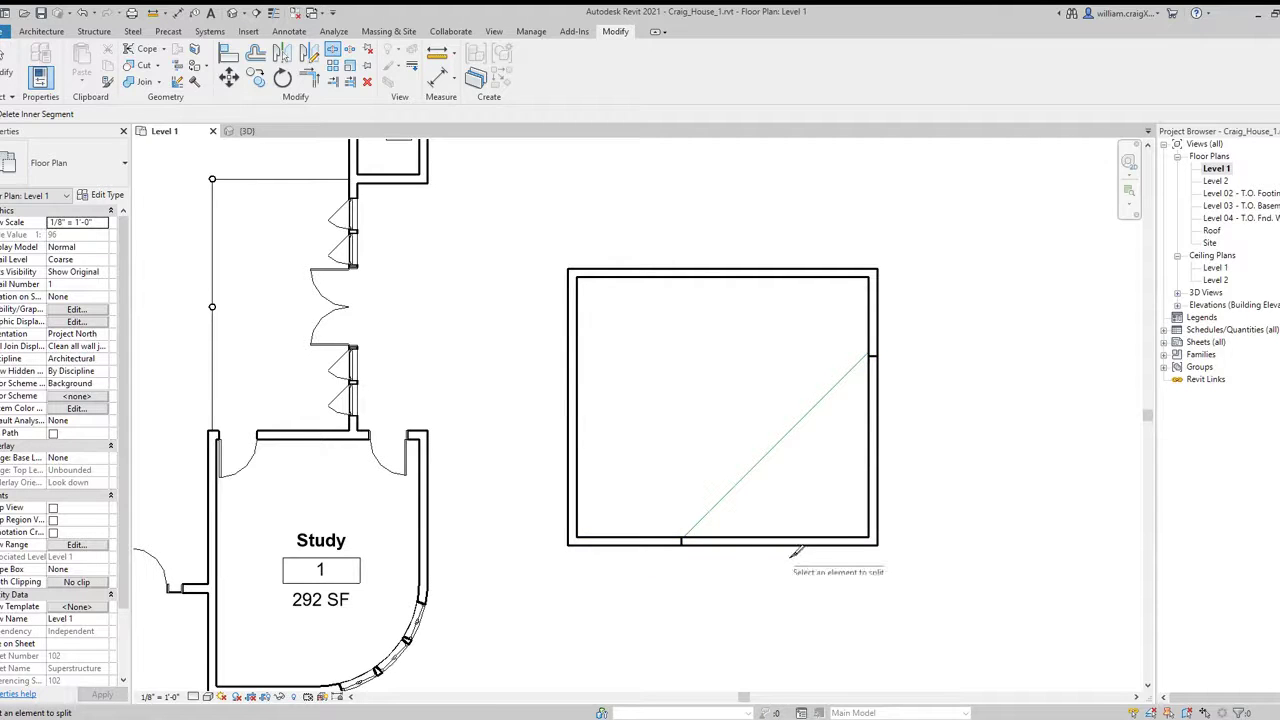
left_click(84, 13)
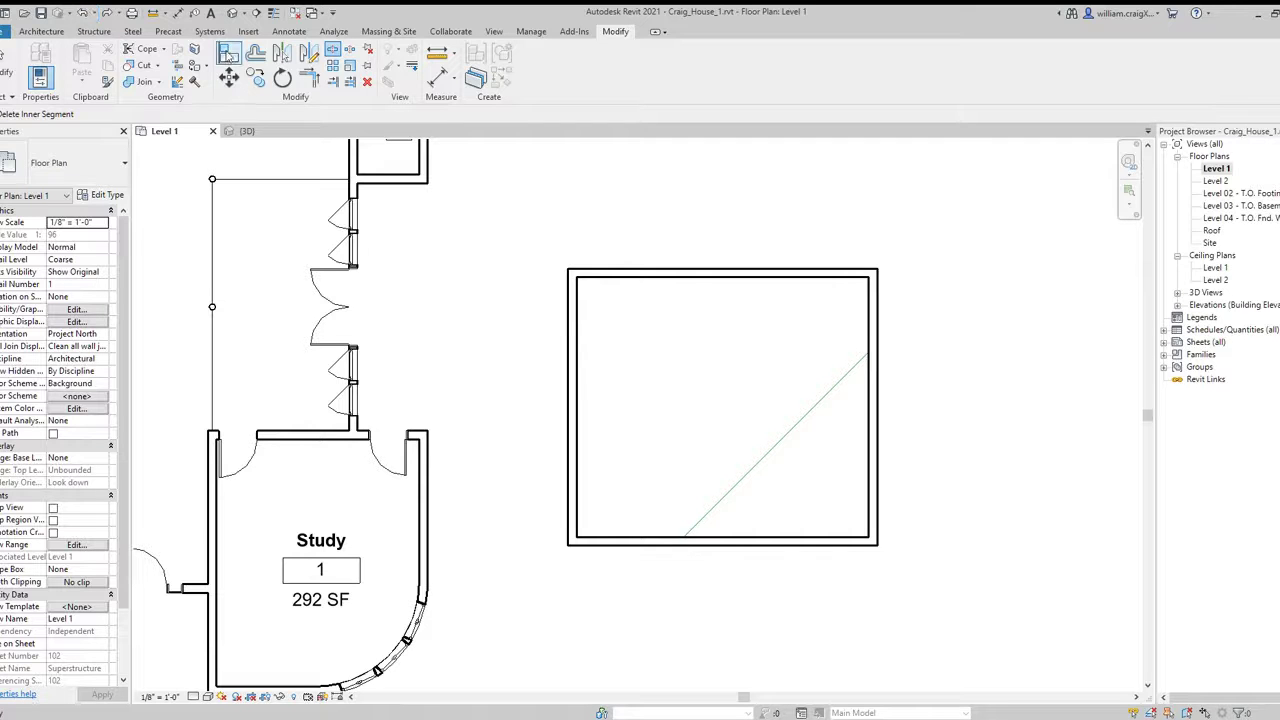
Split the new room's right wall and bottom wall exactly where the diagonal line meets their inner faces
scroll(975, 310, "up", 4)
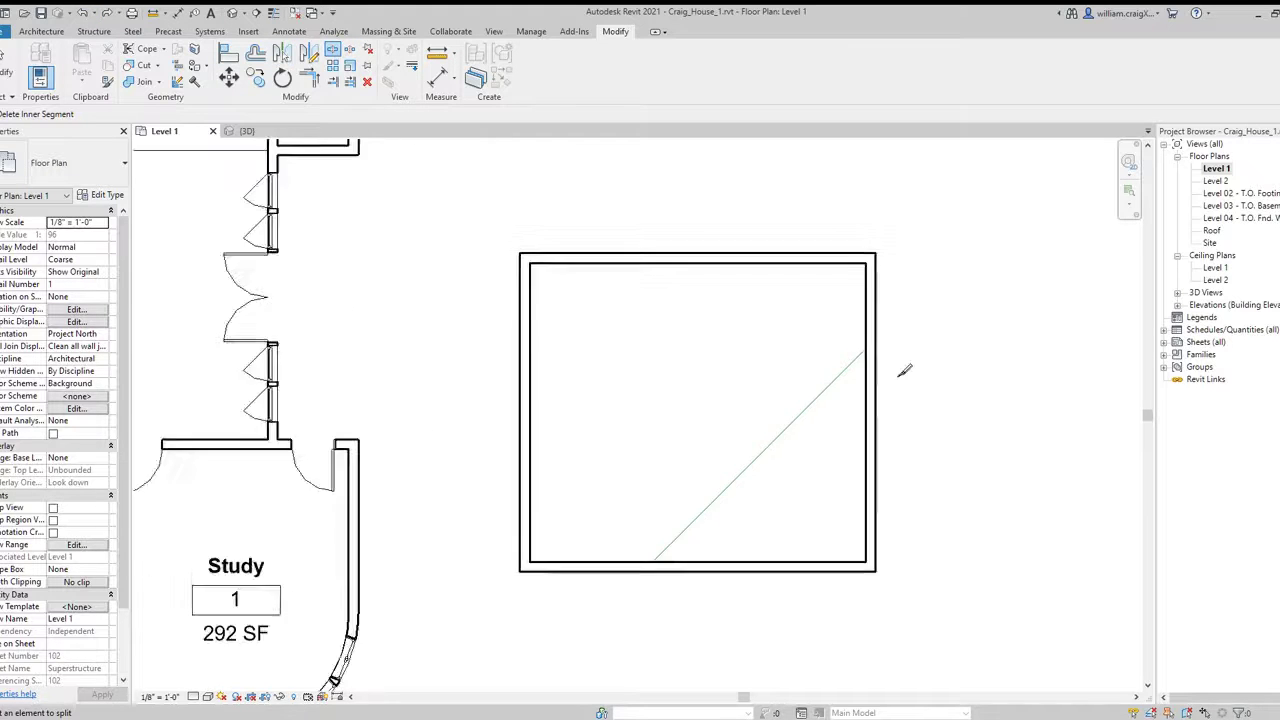
left_click(856, 326)
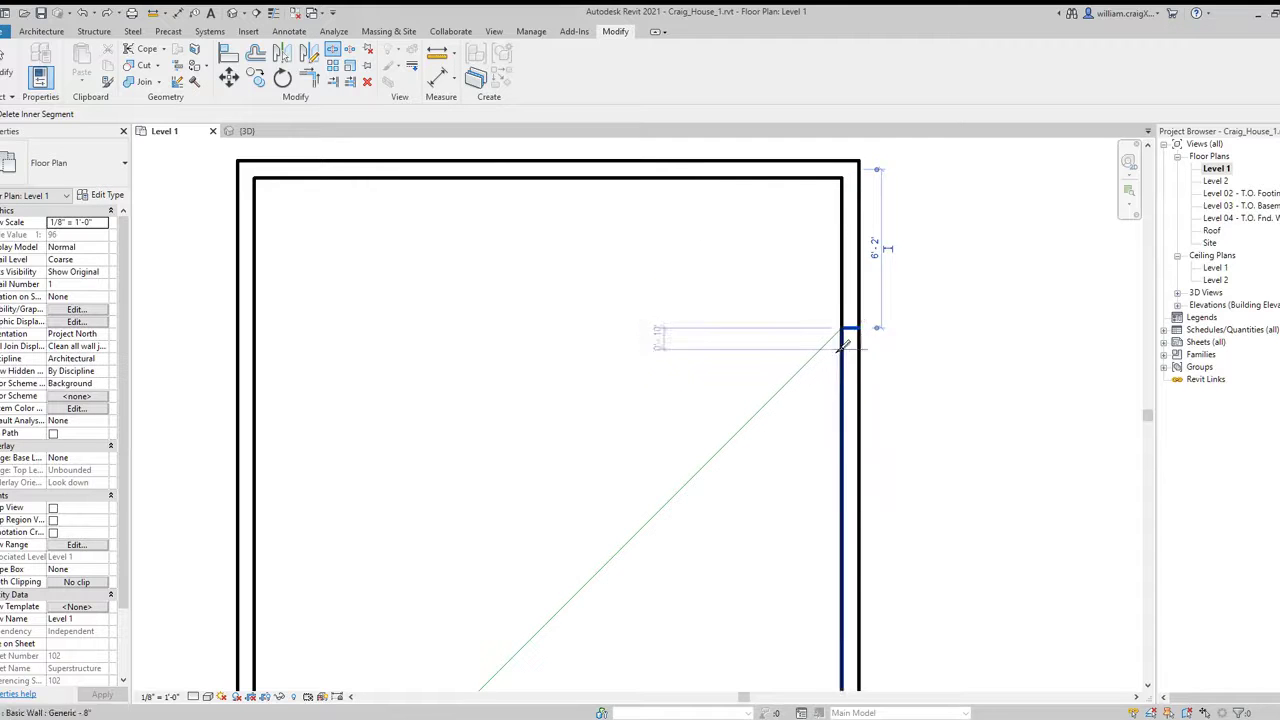
scroll(740, 408, "down", 2)
scroll(575, 590, "up", 3)
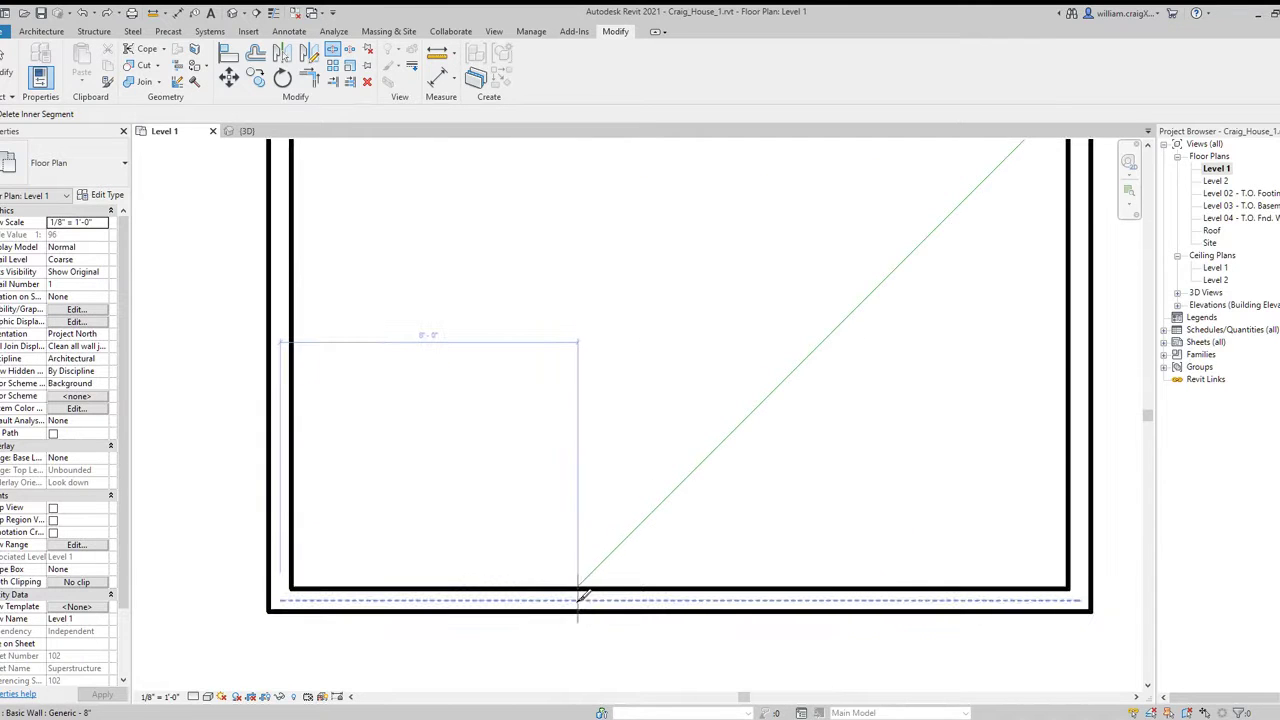
left_click(578, 596)
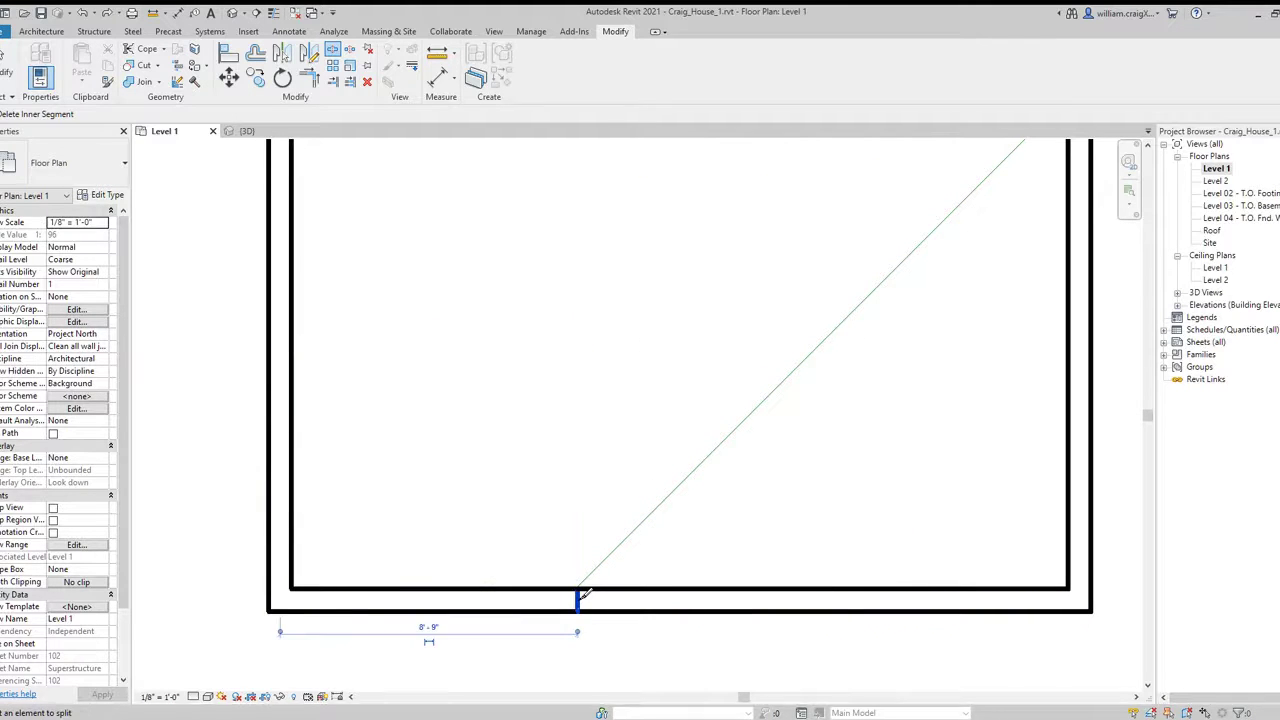
scroll(766, 545, "down", 3)
key("Escape")
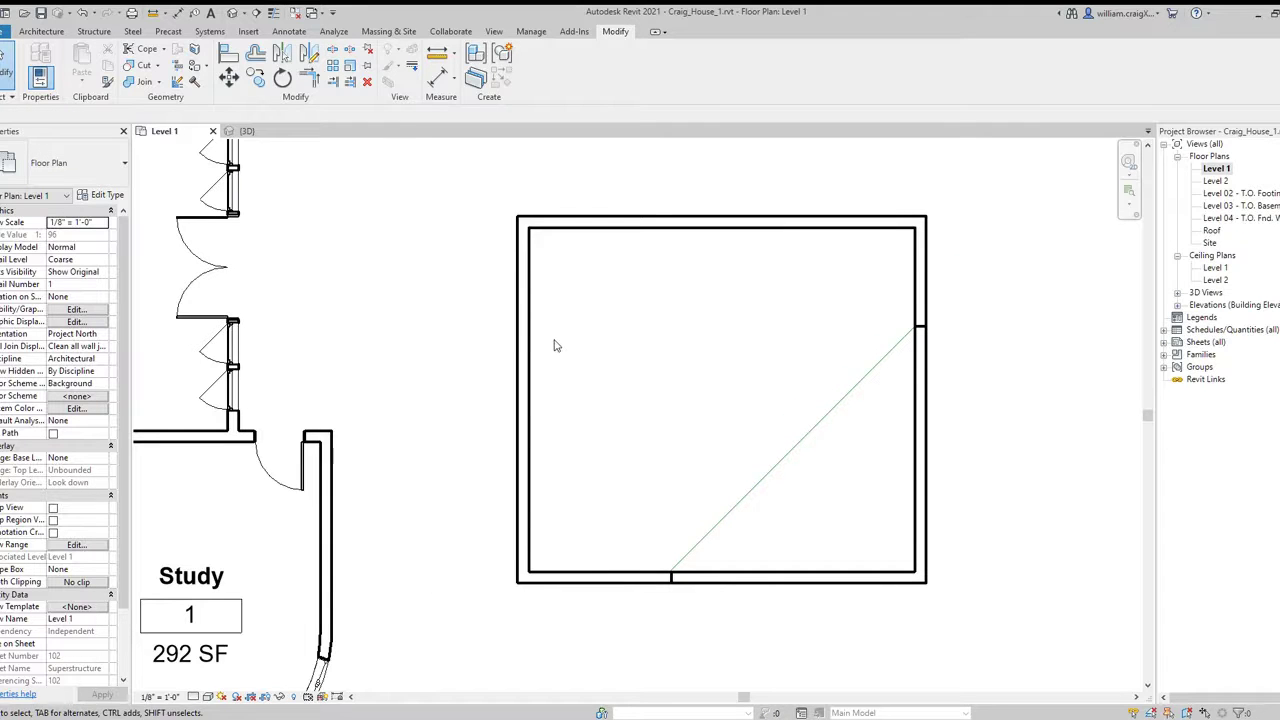
Delete the two wall segments forming the lower right corner and the diagonal model line
left_click_drag(946, 605, 884, 521)
key("Delete")
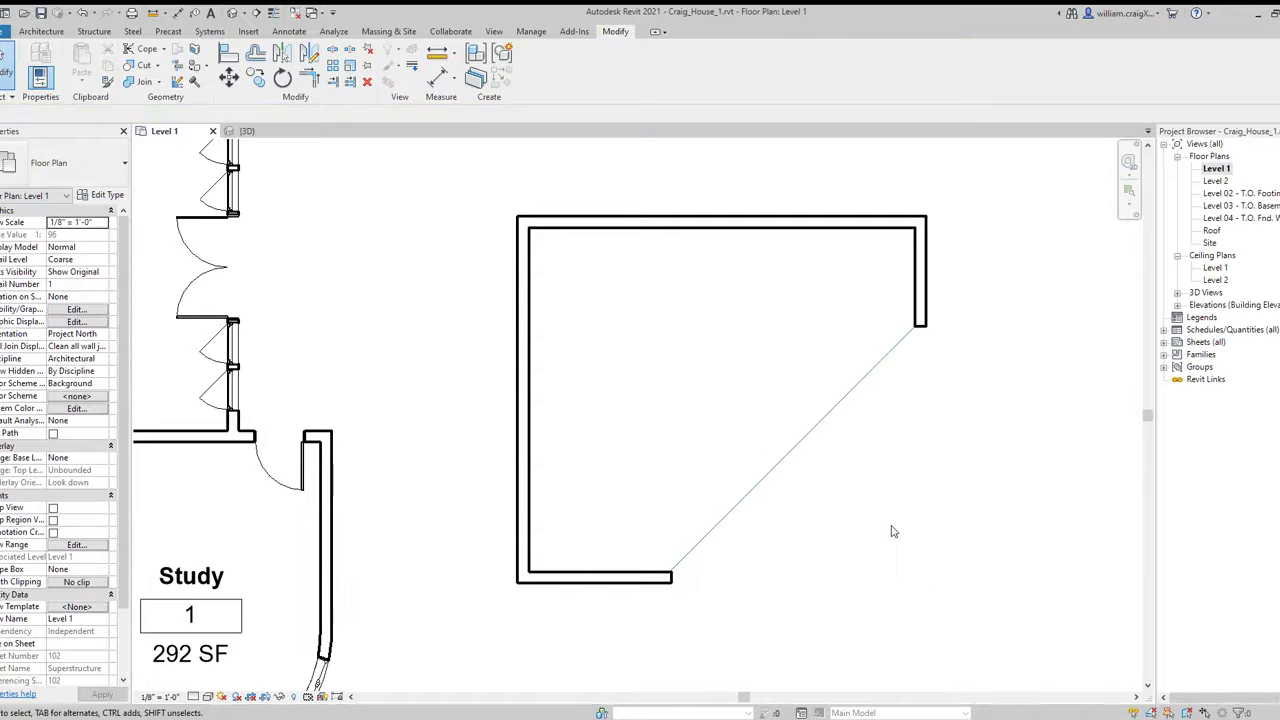
left_click(843, 404)
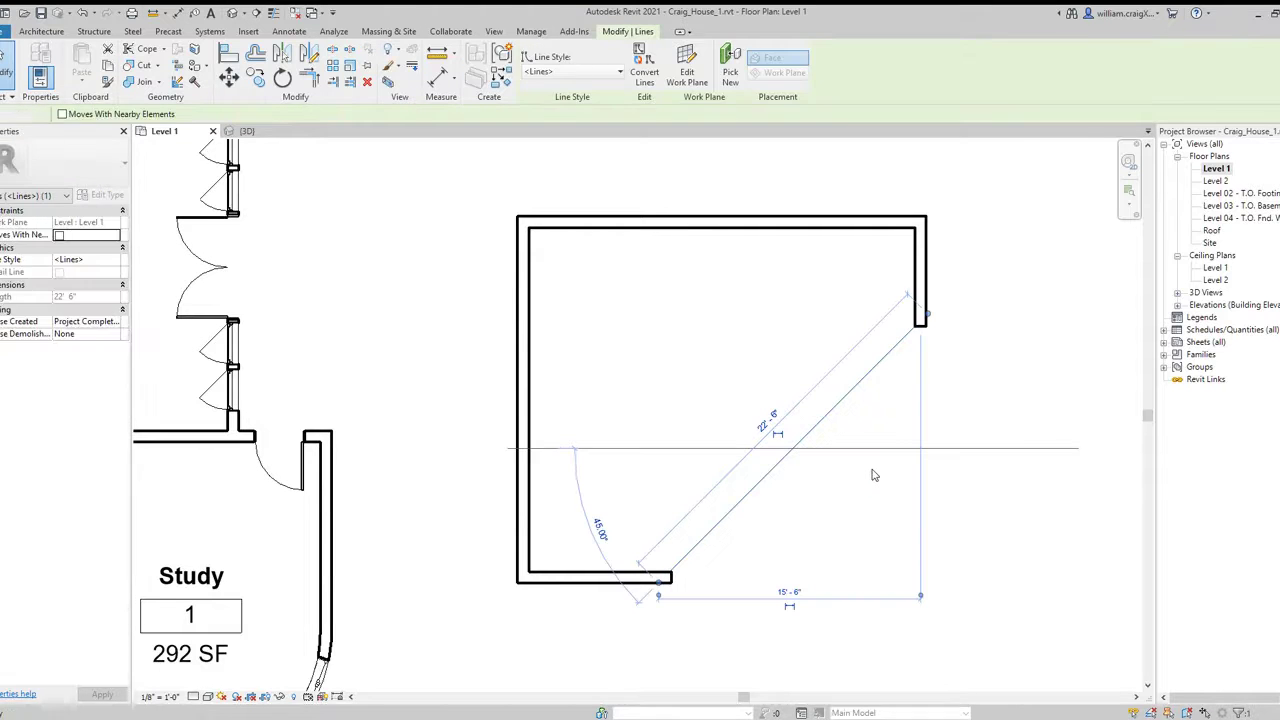
key("Delete")
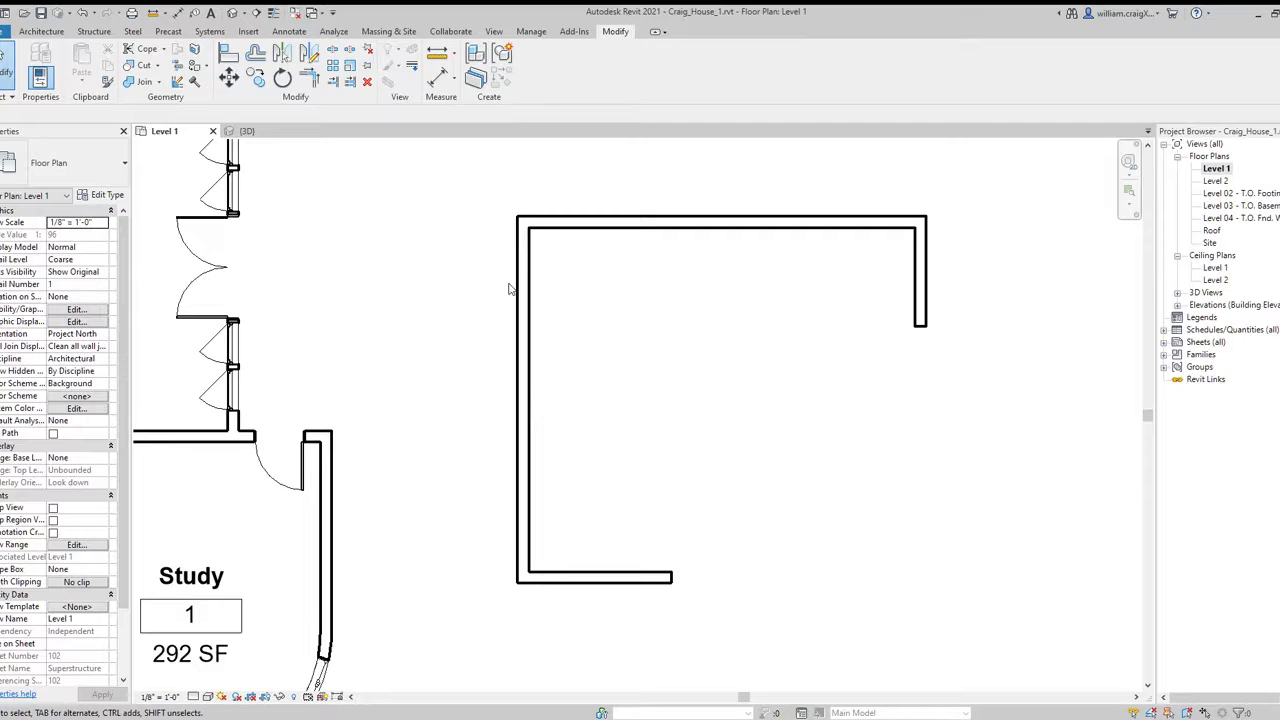
Create an in-place mass named Sweep Wall
left_click(390, 31)
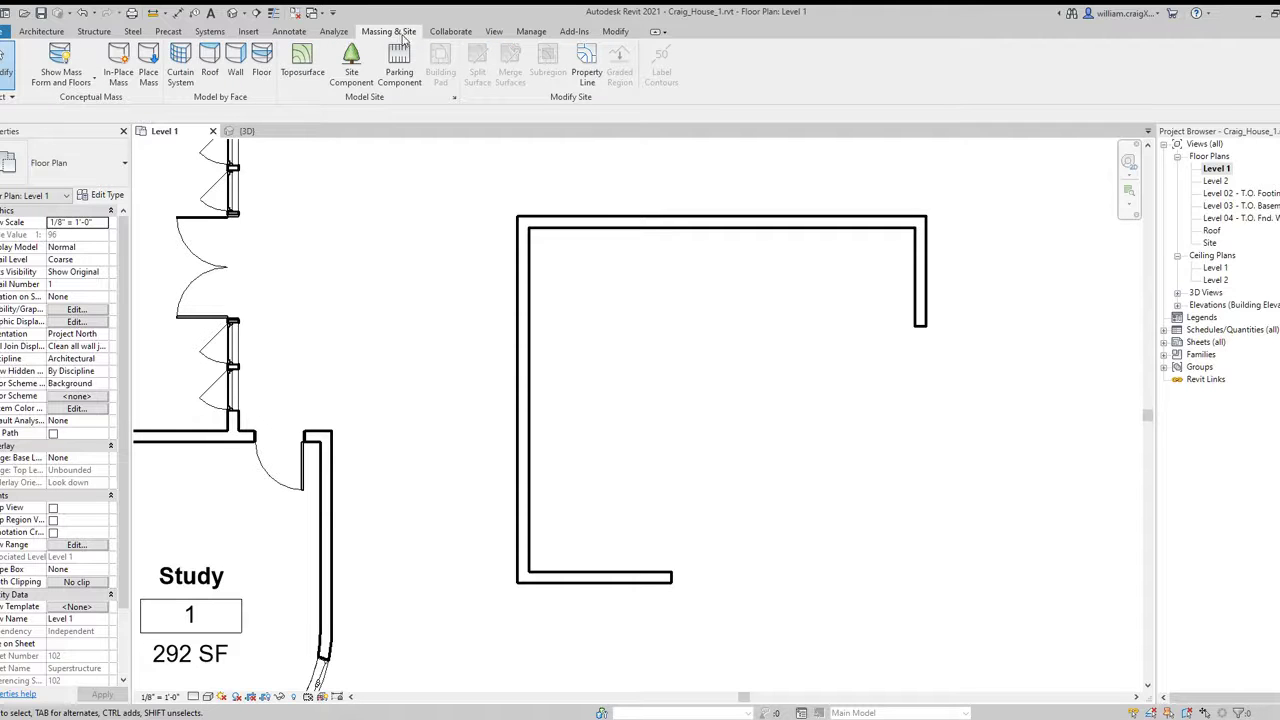
left_click(119, 59)
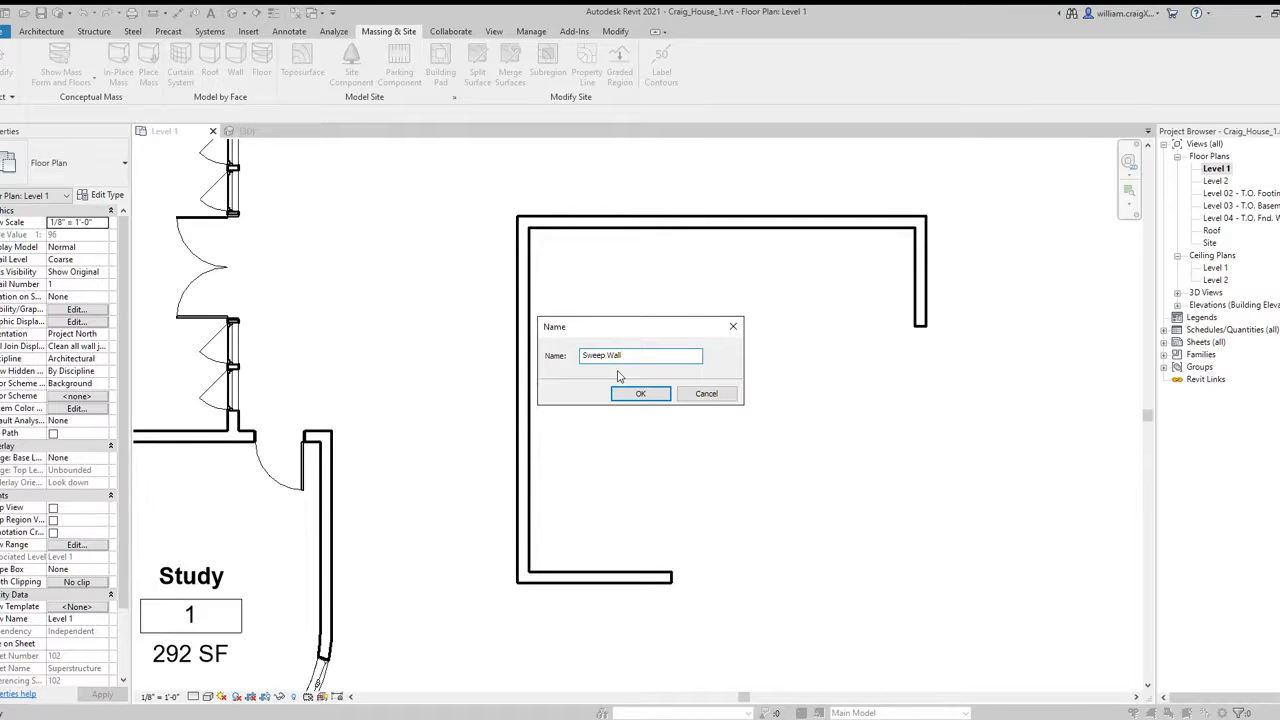
key("Return")
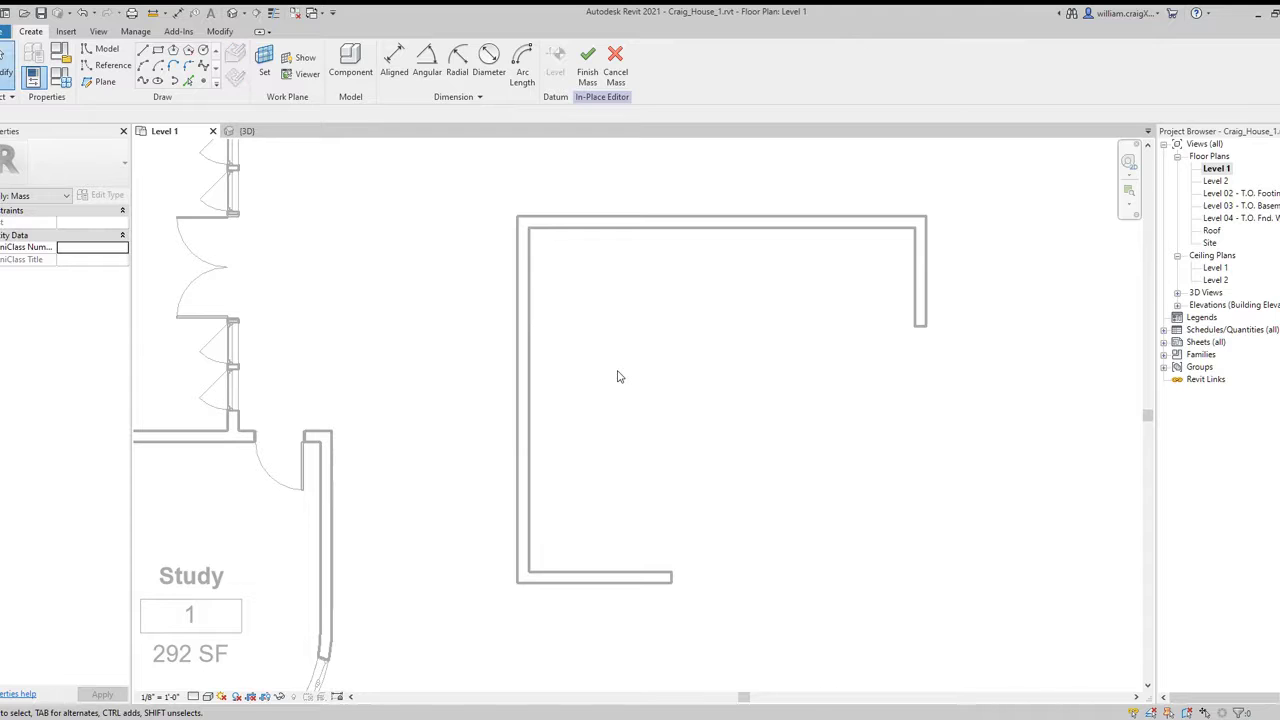
Draw a 90° model-line arc with a radius of about 14'-5" between the inner corners of the two open wall ends and select it
left_click(104, 50)
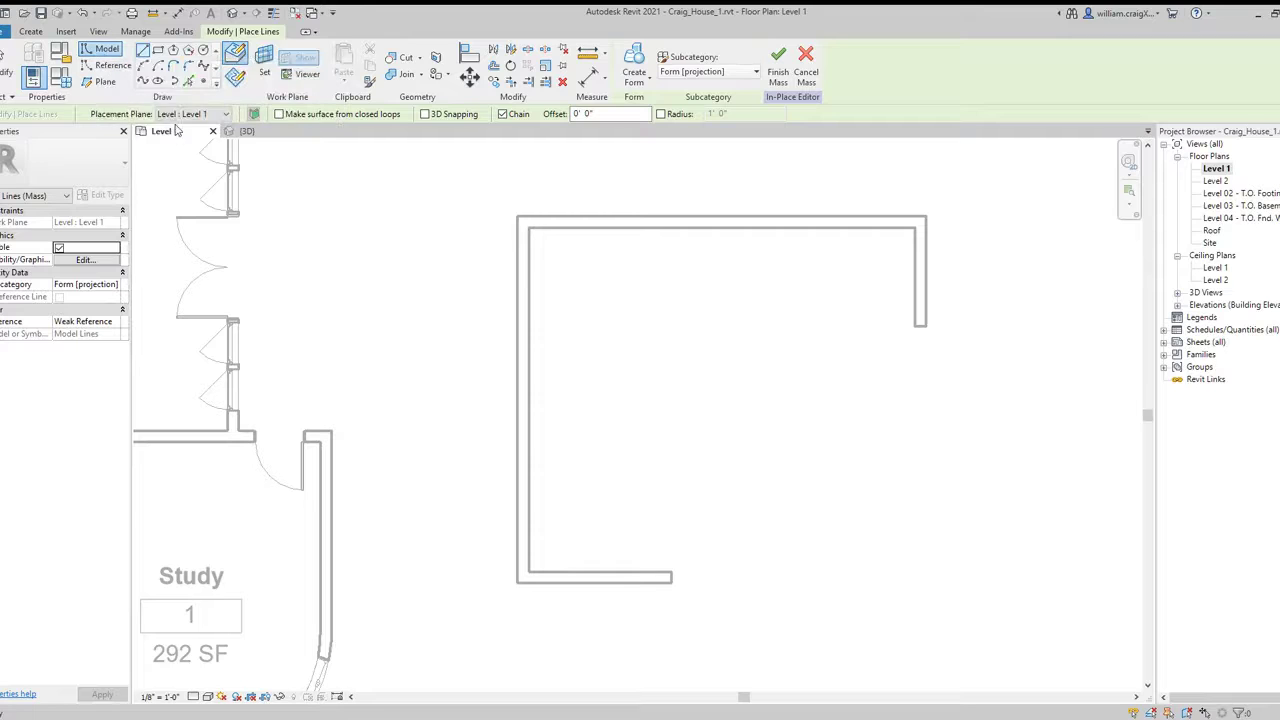
left_click(143, 66)
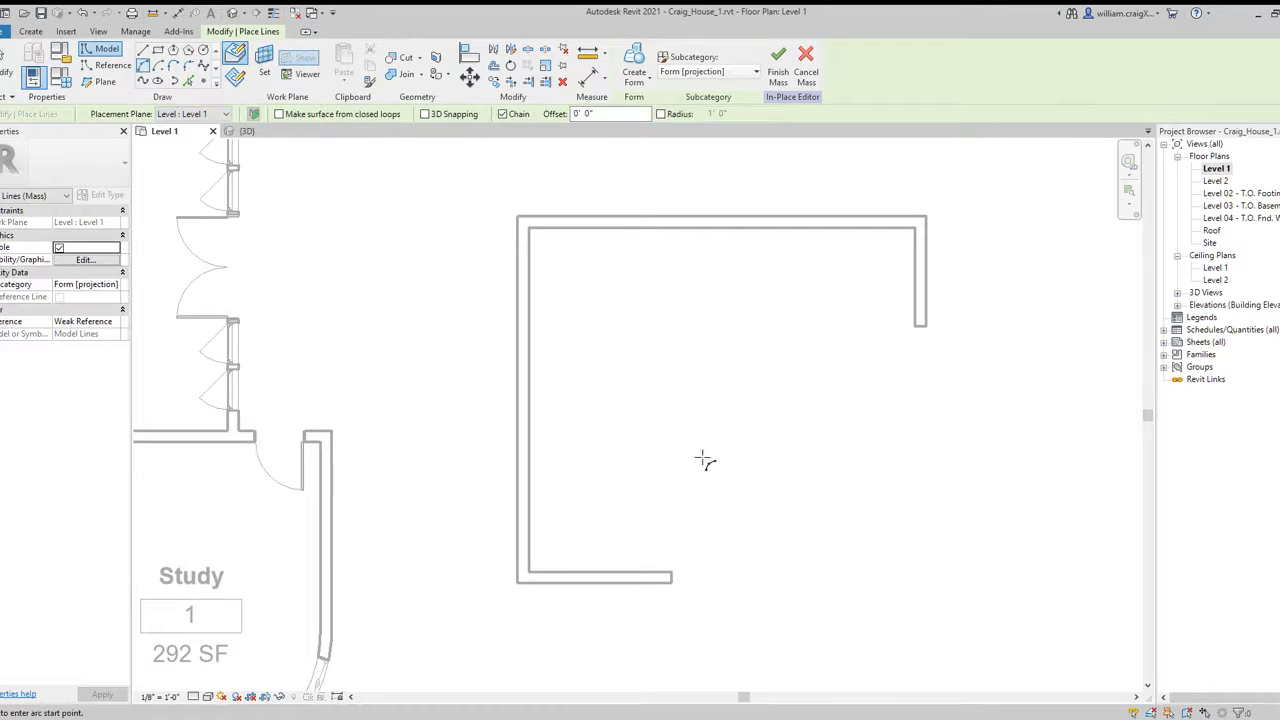
left_click(672, 573)
left_click(915, 327)
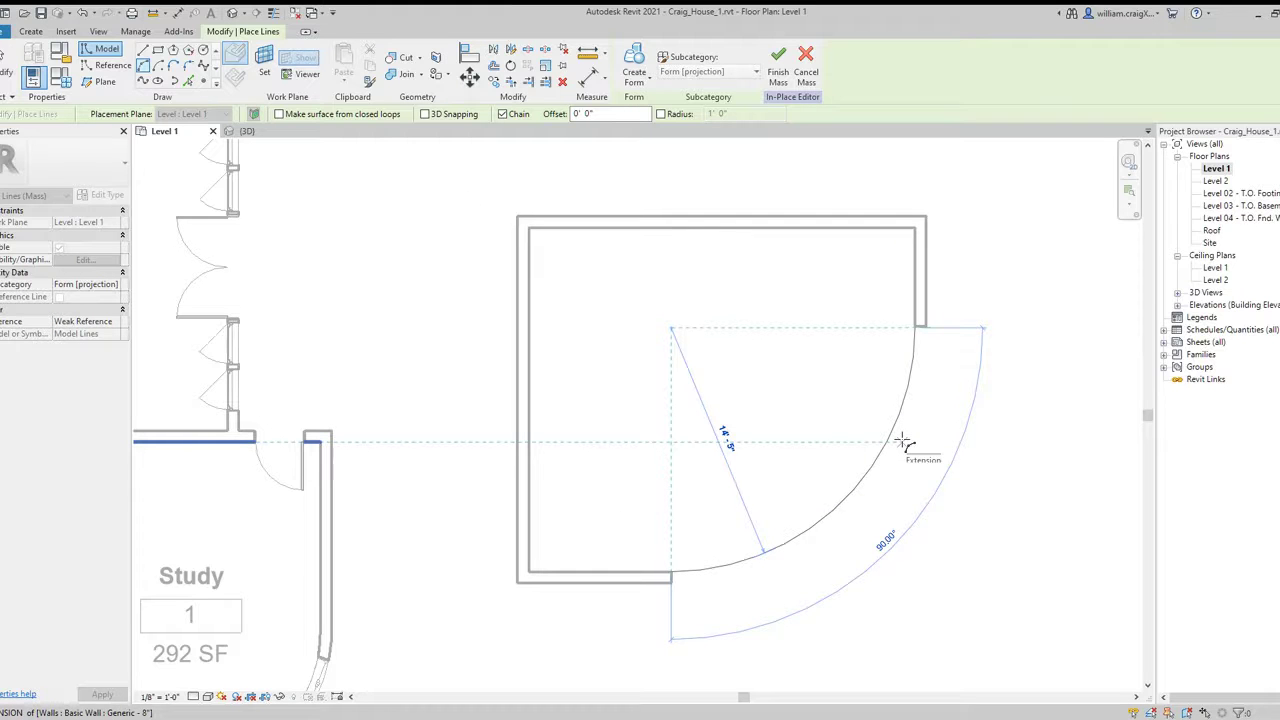
left_click(875, 513)
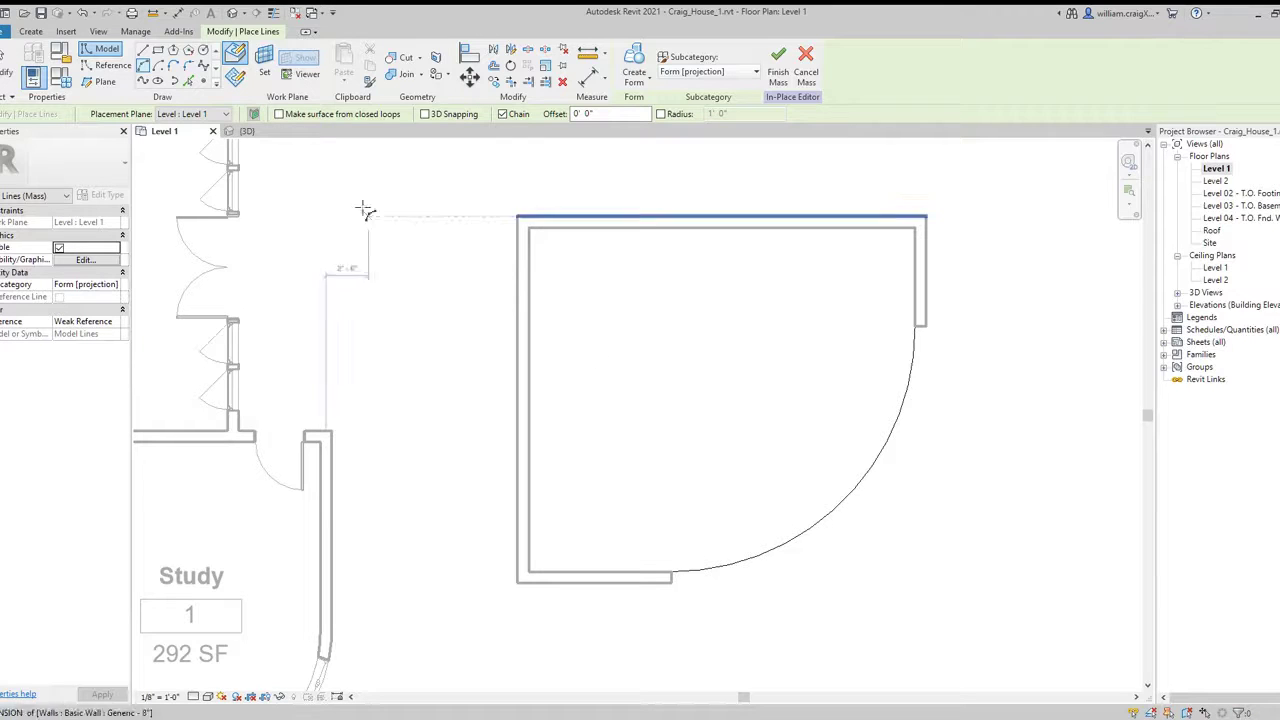
key("Escape")
key("Escape")
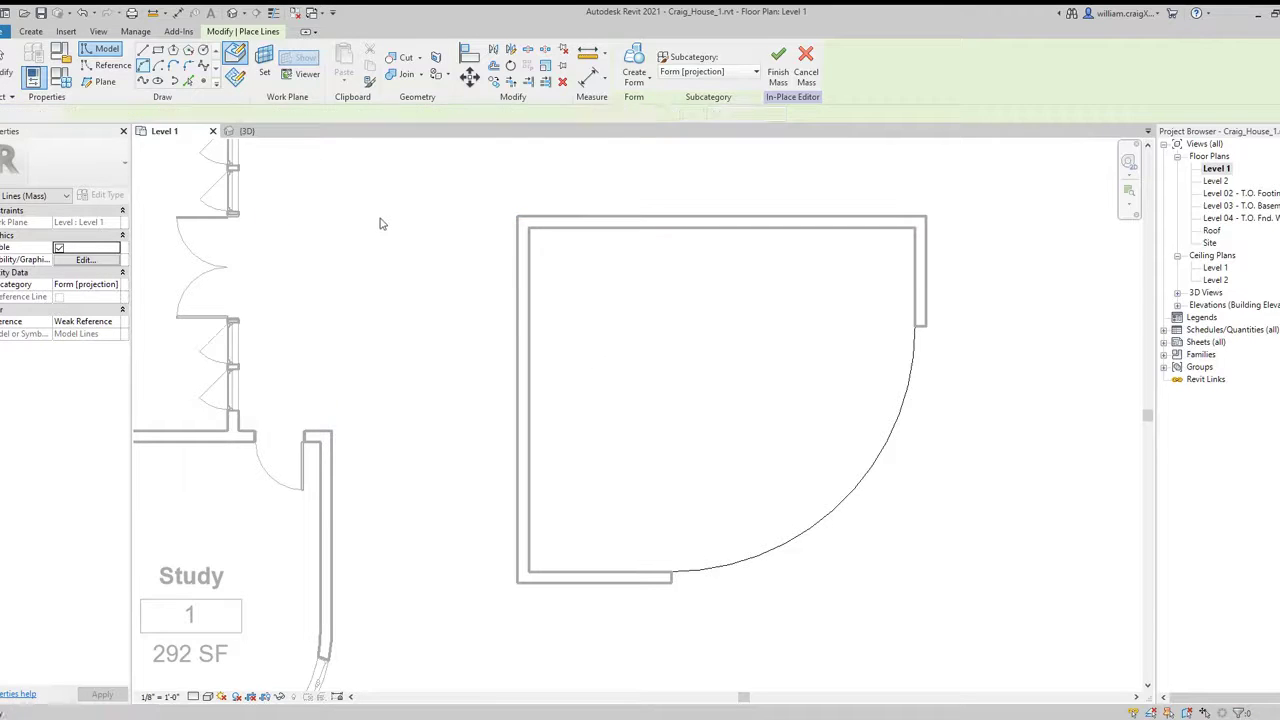
left_click(845, 503)
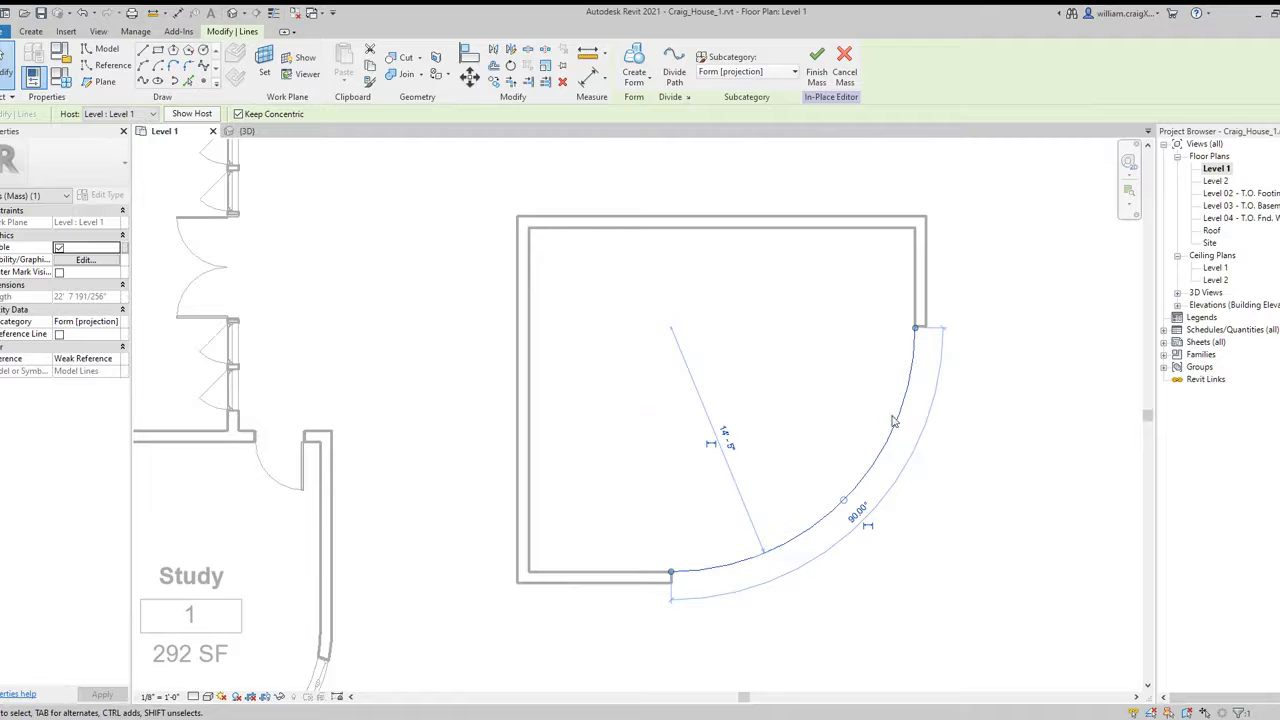
In the 3D view, create a vertical surface form from the selected arc between the two open wall ends
left_click(241, 133)
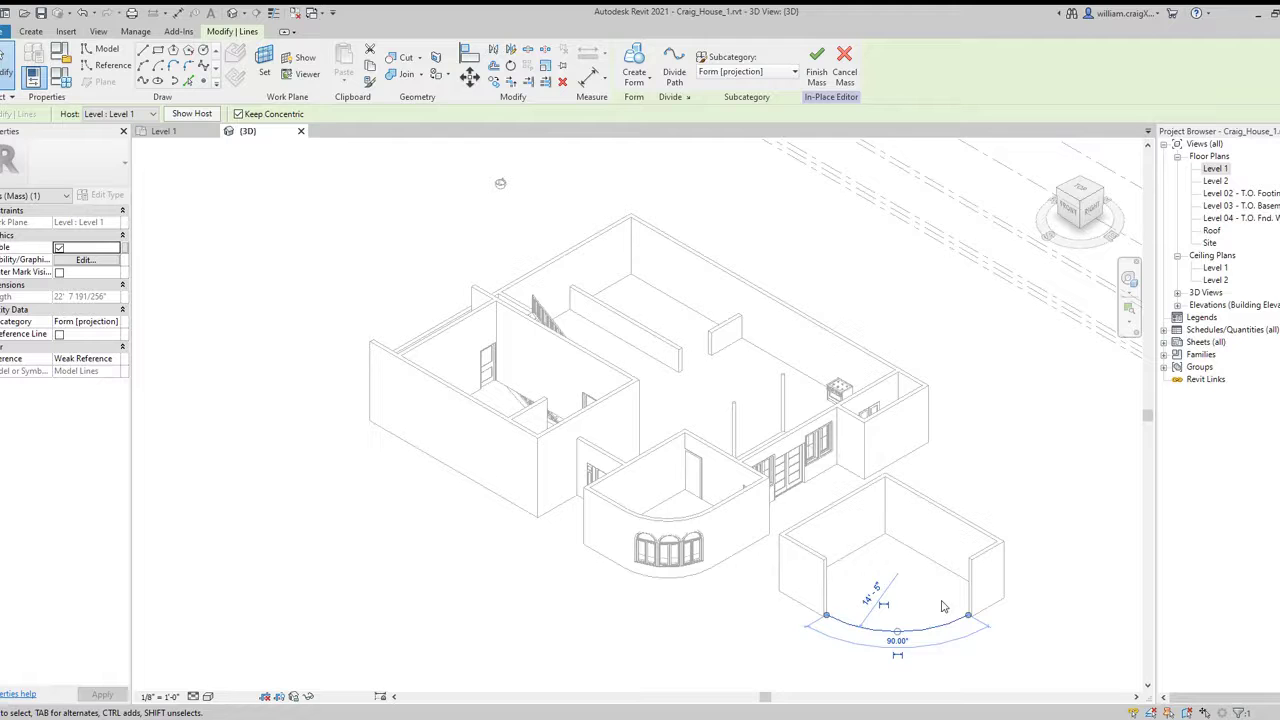
left_click(1129, 281)
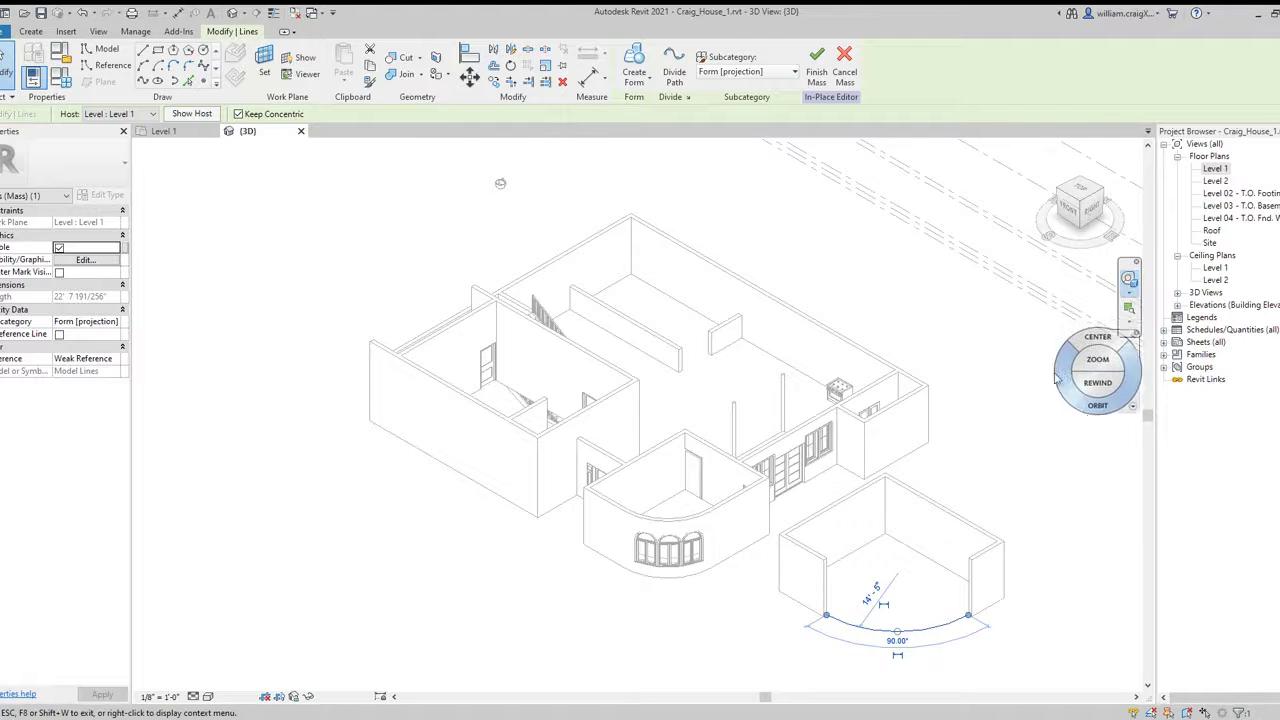
left_click(1047, 343)
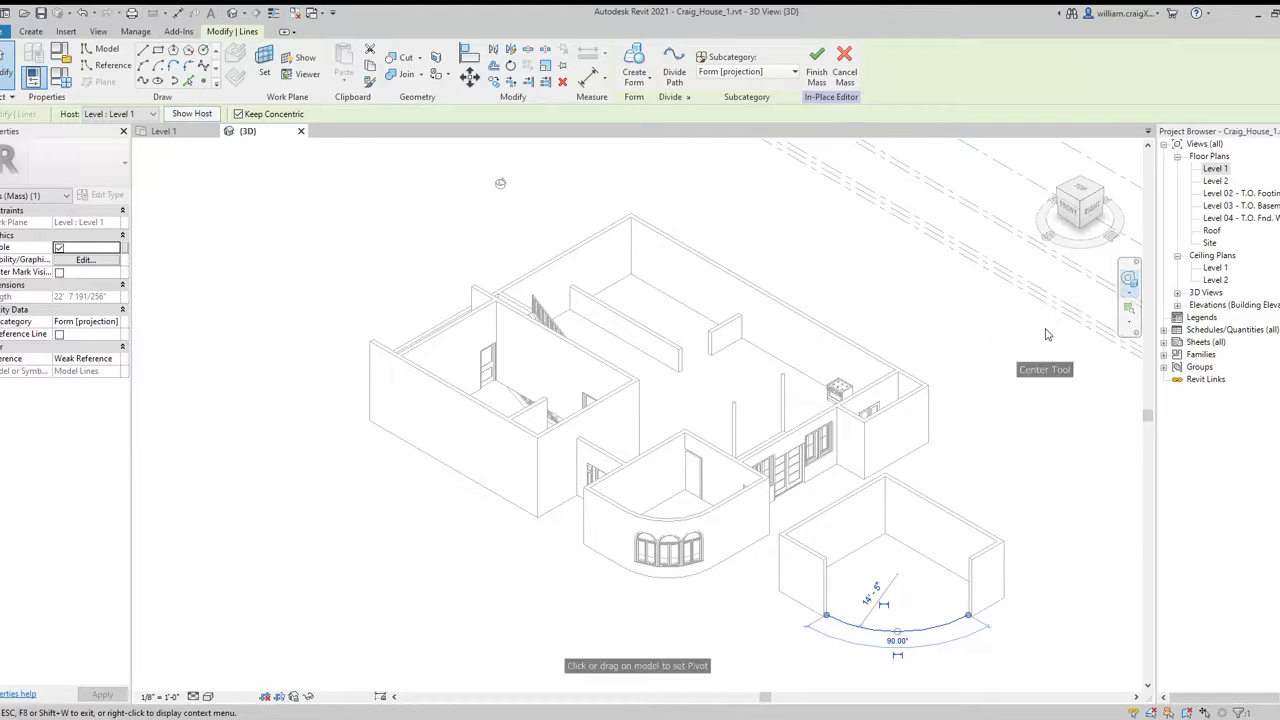
left_click_drag(892, 531, 900, 598)
left_click_drag(594, 344, 637, 420)
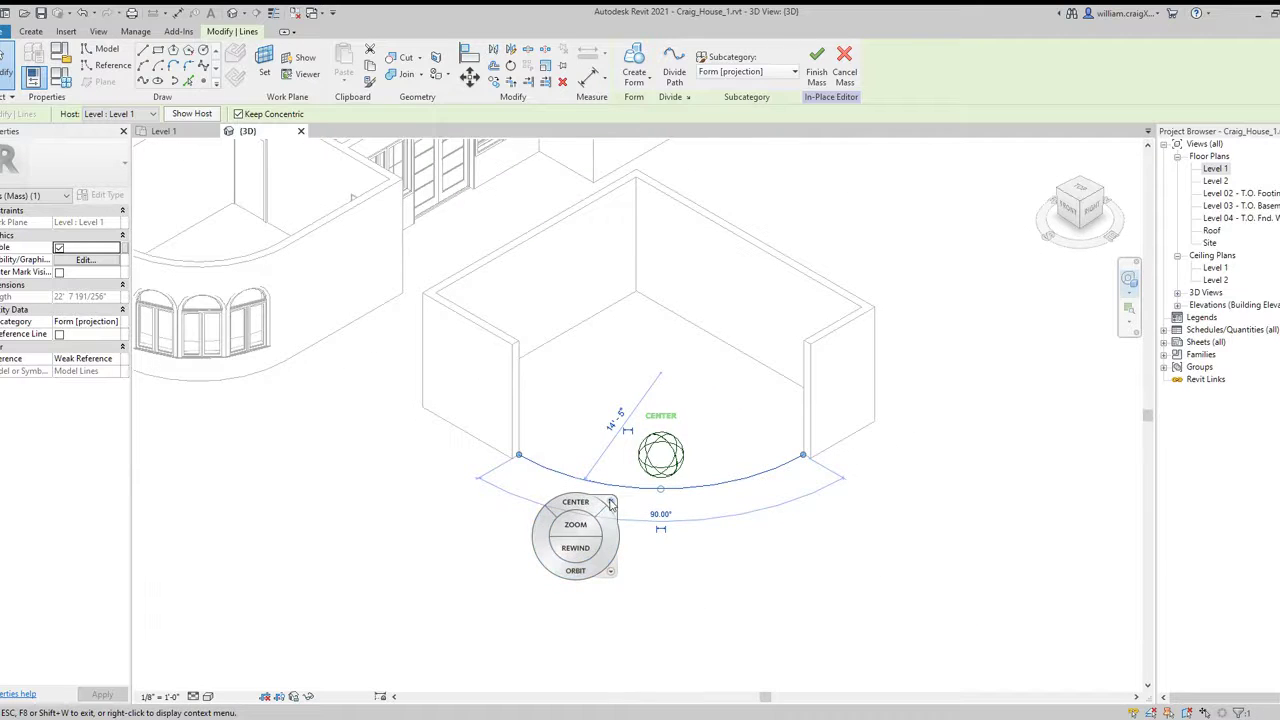
left_click(611, 502)
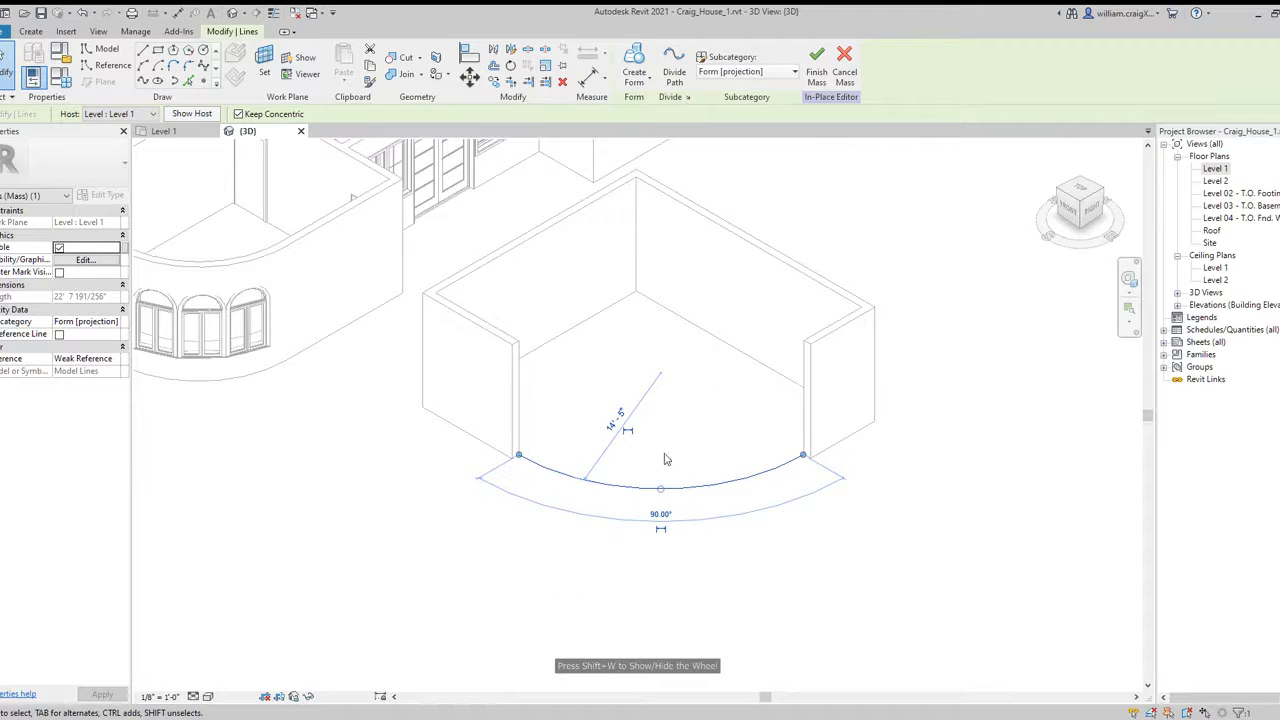
left_click(634, 62)
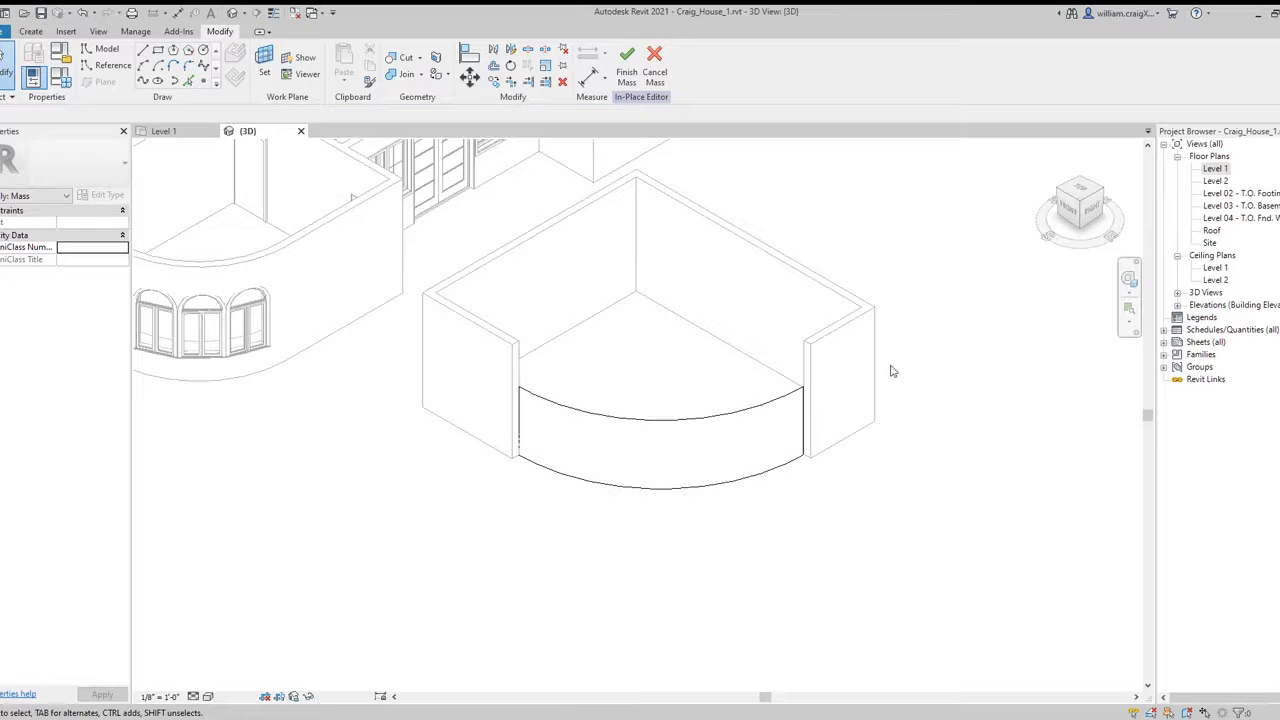
Check the curved surface against the room in 3D and finish the in-place mass from the Level 1 floor plan
left_click(1128, 280)
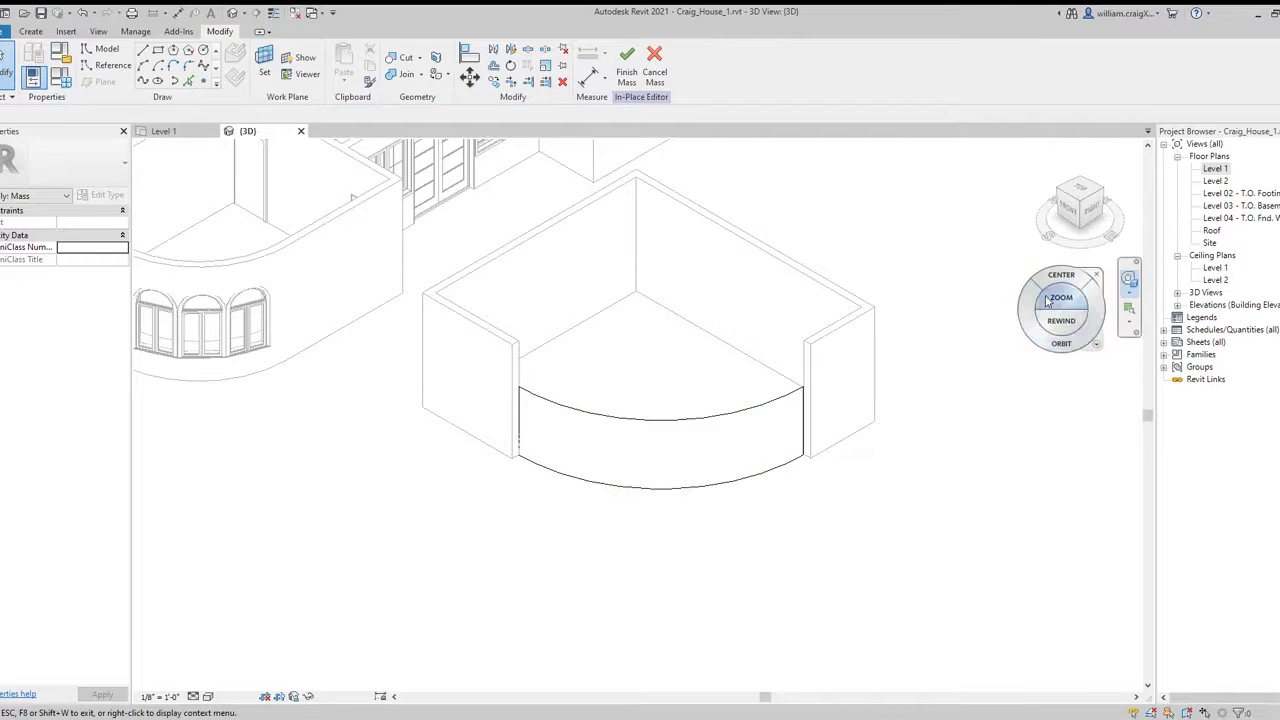
left_click(1066, 346)
left_click_drag(1066, 346, 990, 298)
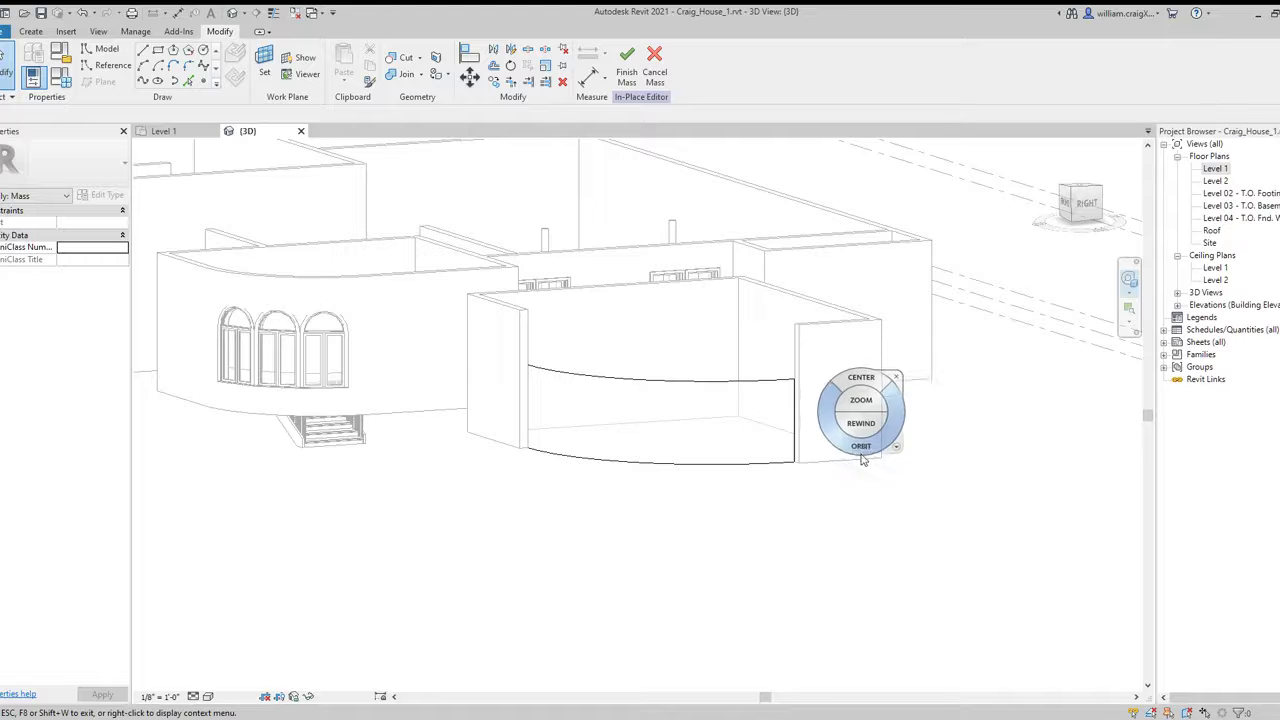
key("Escape")
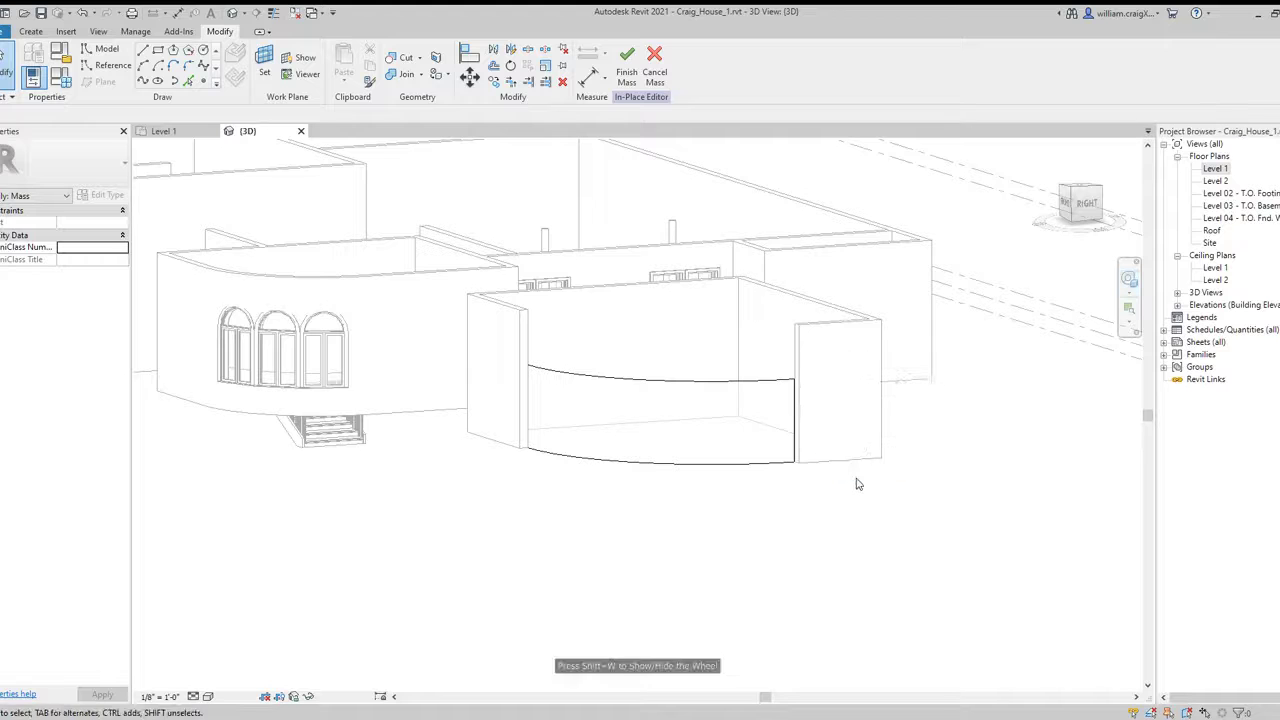
left_click(165, 133)
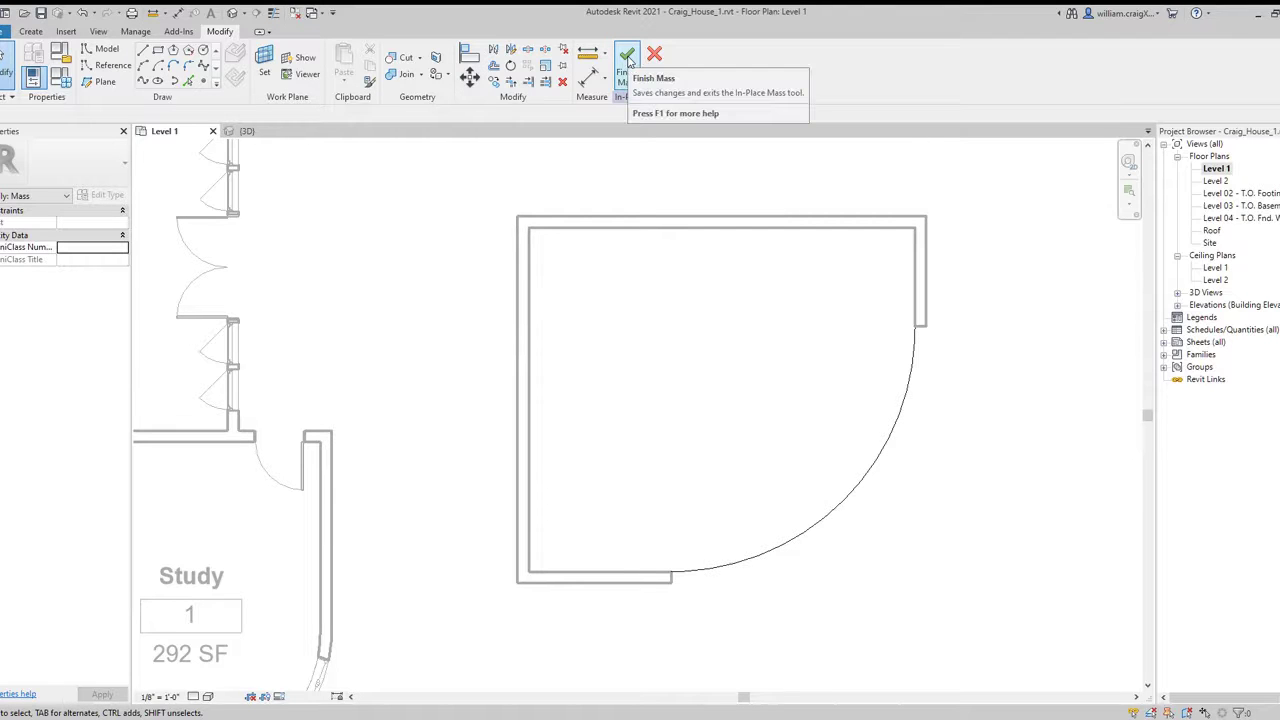
left_click(627, 60)
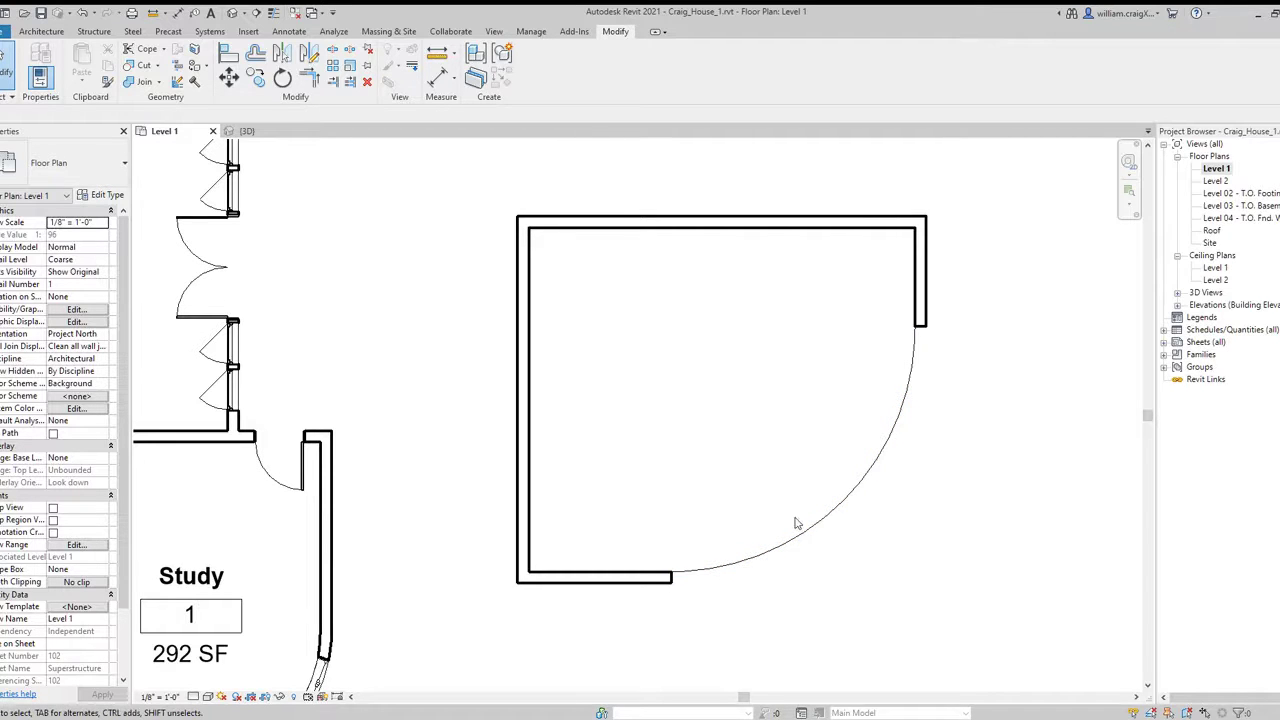
Place a Generic - 8" wall by face on the curved mass surface in the 3D view
left_click(30, 32)
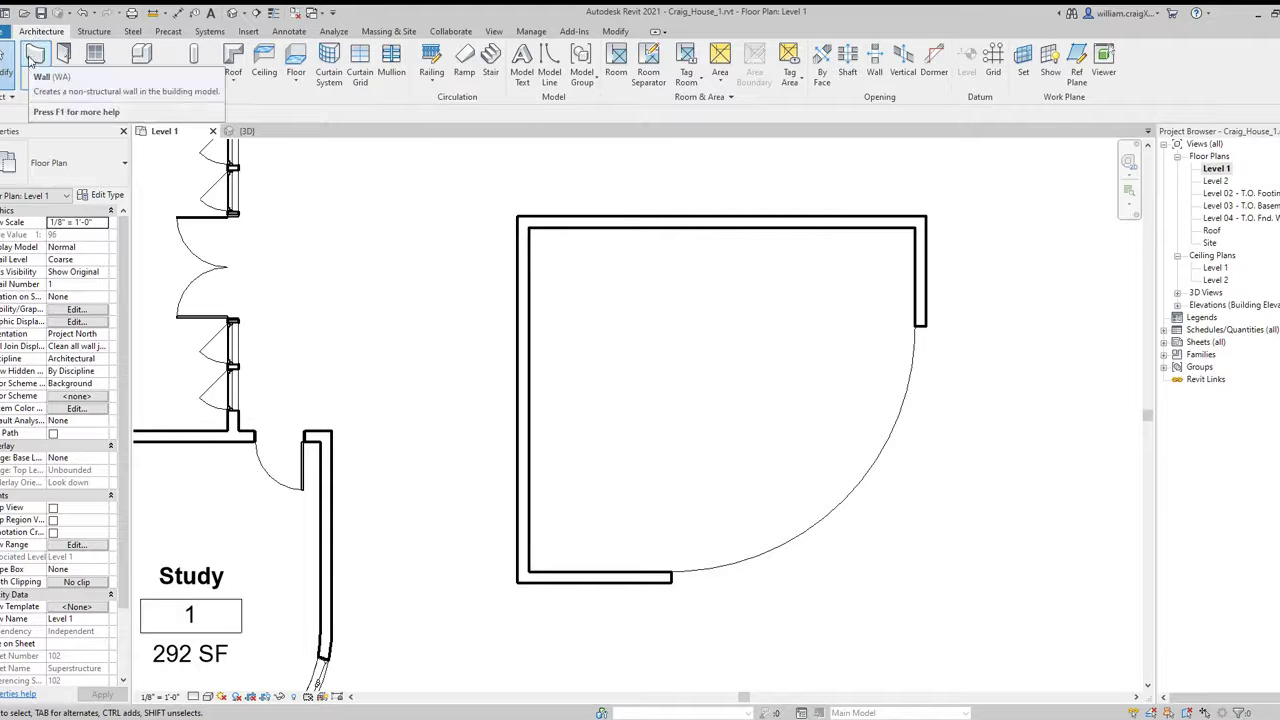
left_click(35, 80)
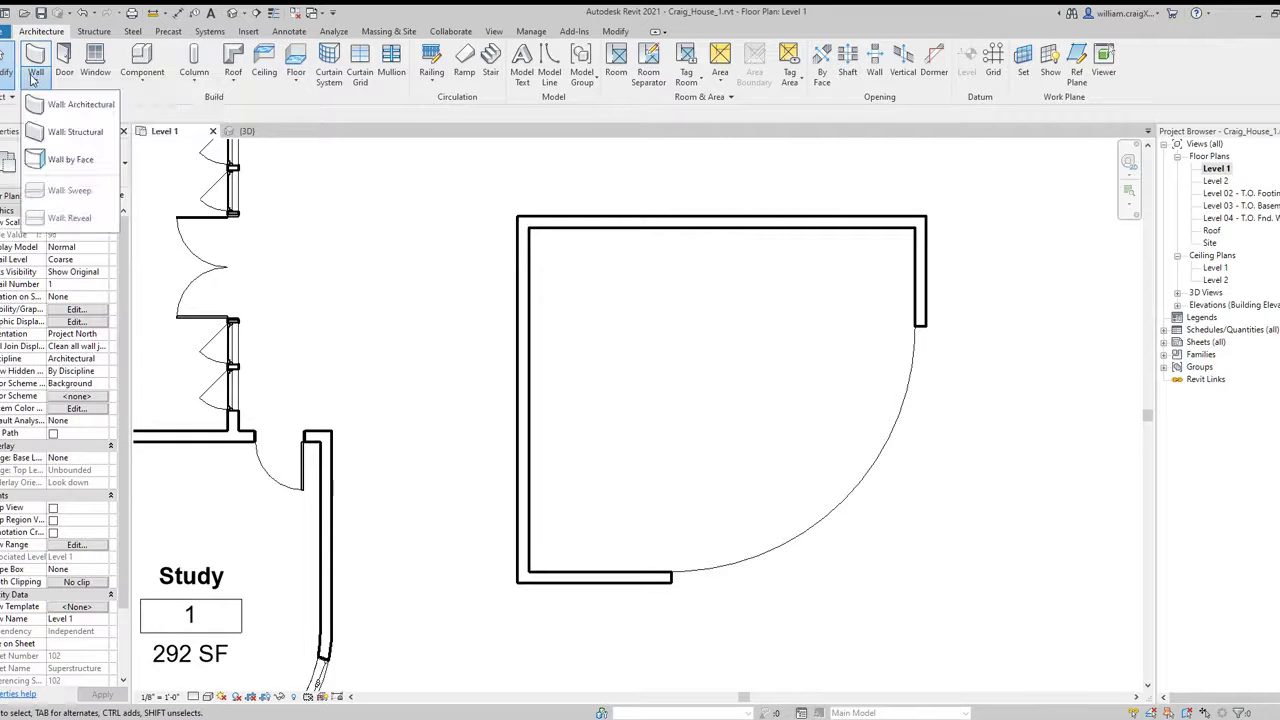
left_click(62, 160)
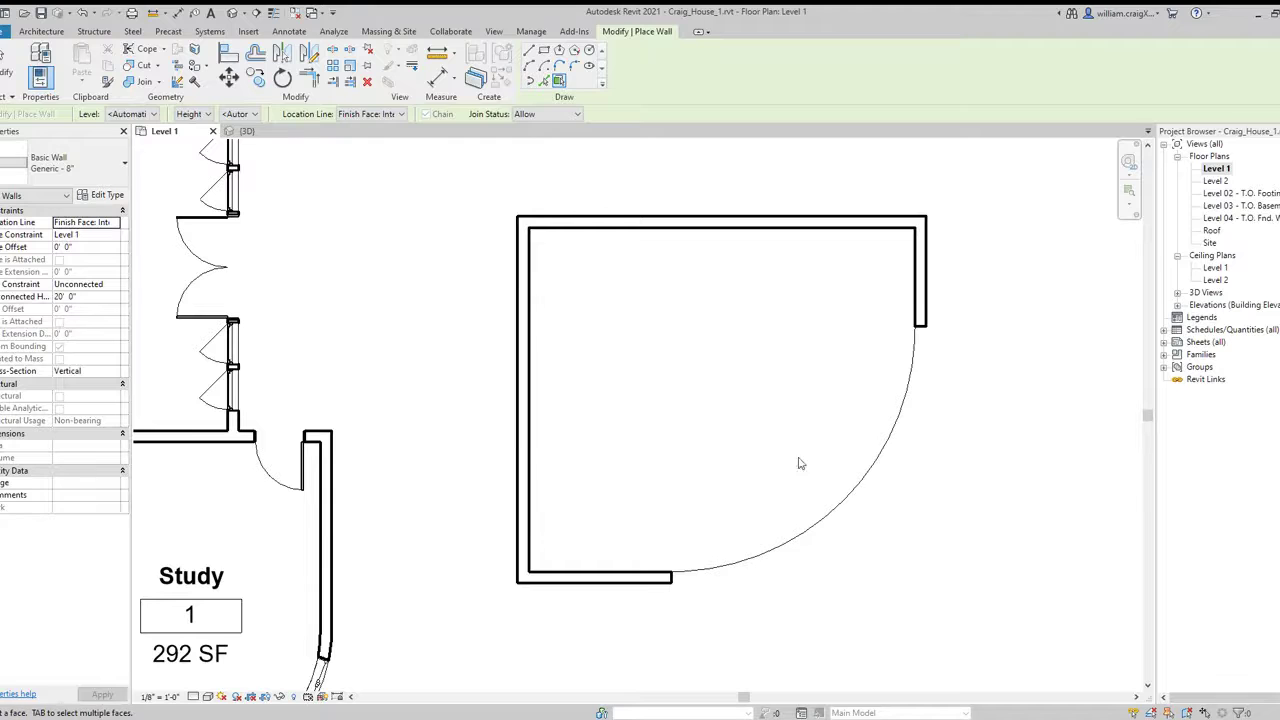
left_click(240, 131)
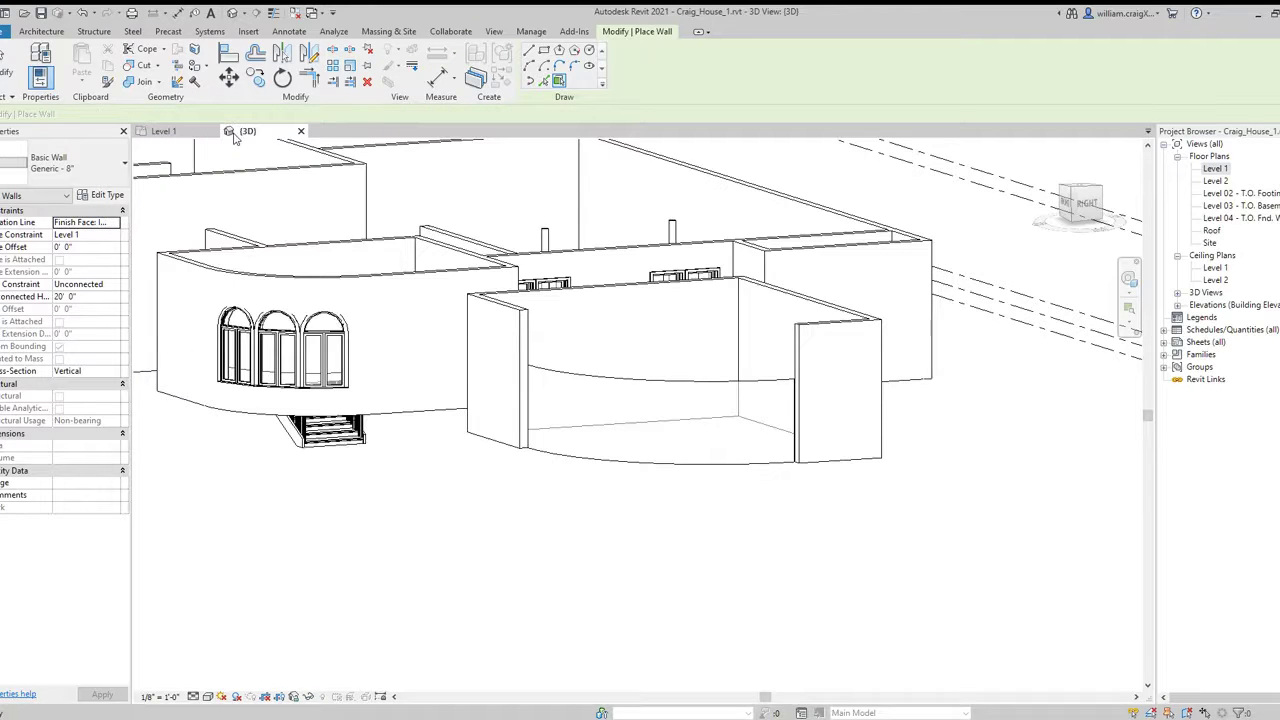
left_click(607, 384)
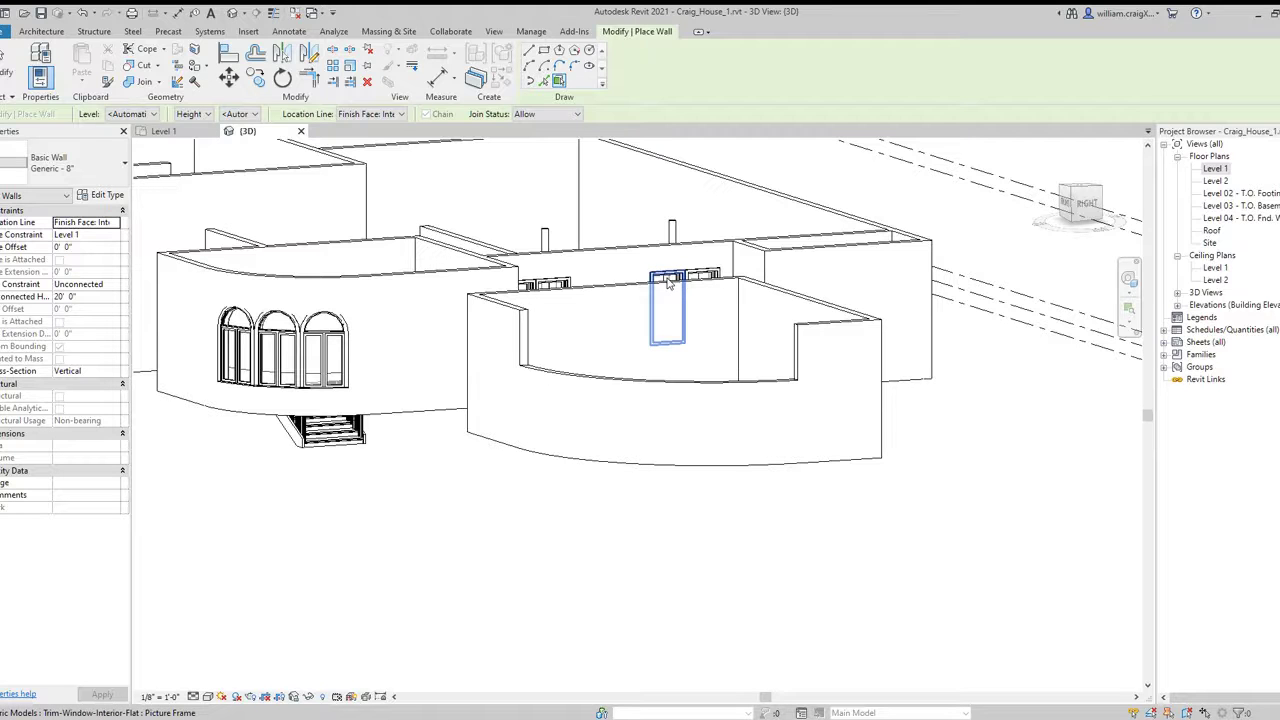
key("Escape")
key("Escape")
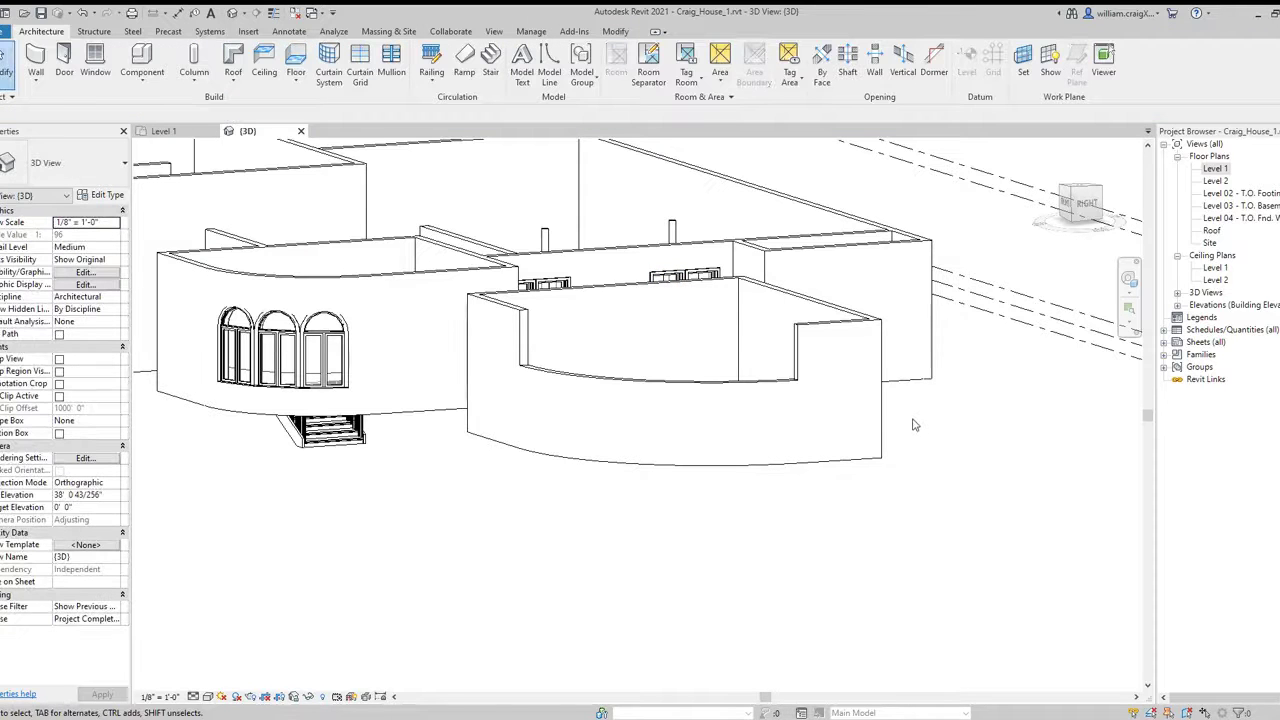
Check the adjoining straight wall's top constraint and set the curved wall's top constraint to match, Up to level: Level 2
left_click(521, 342)
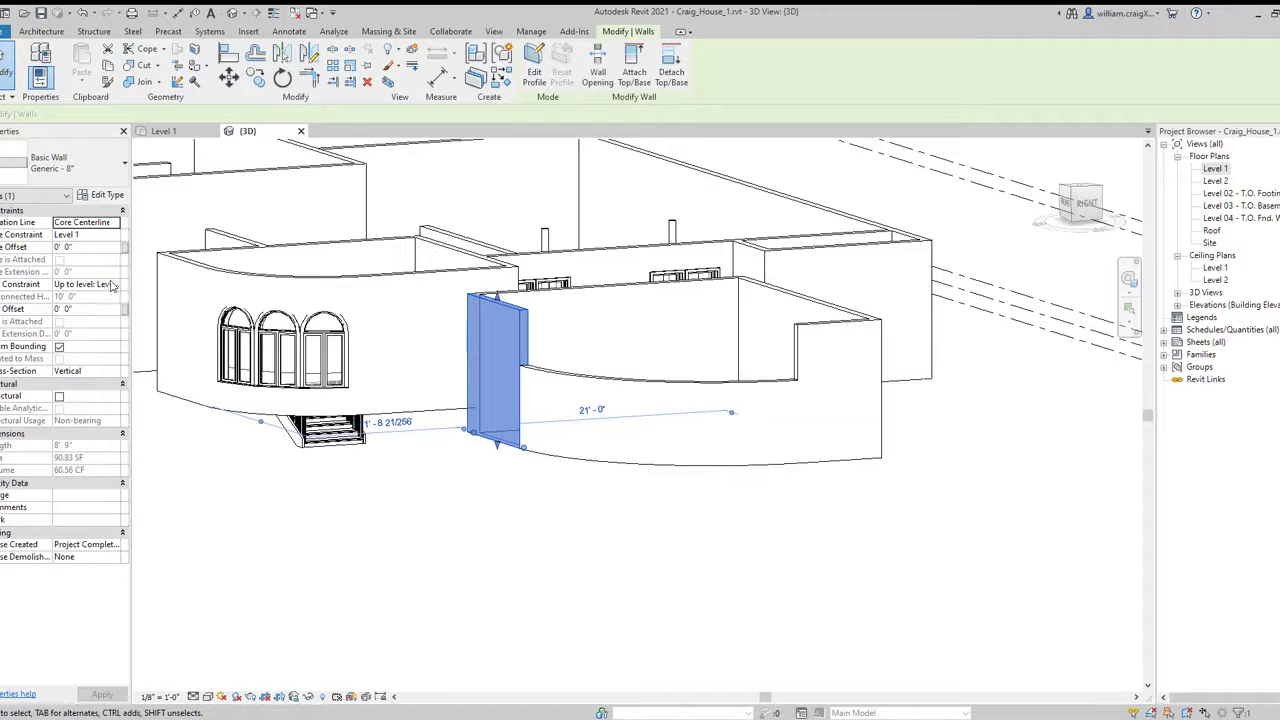
left_click(112, 285)
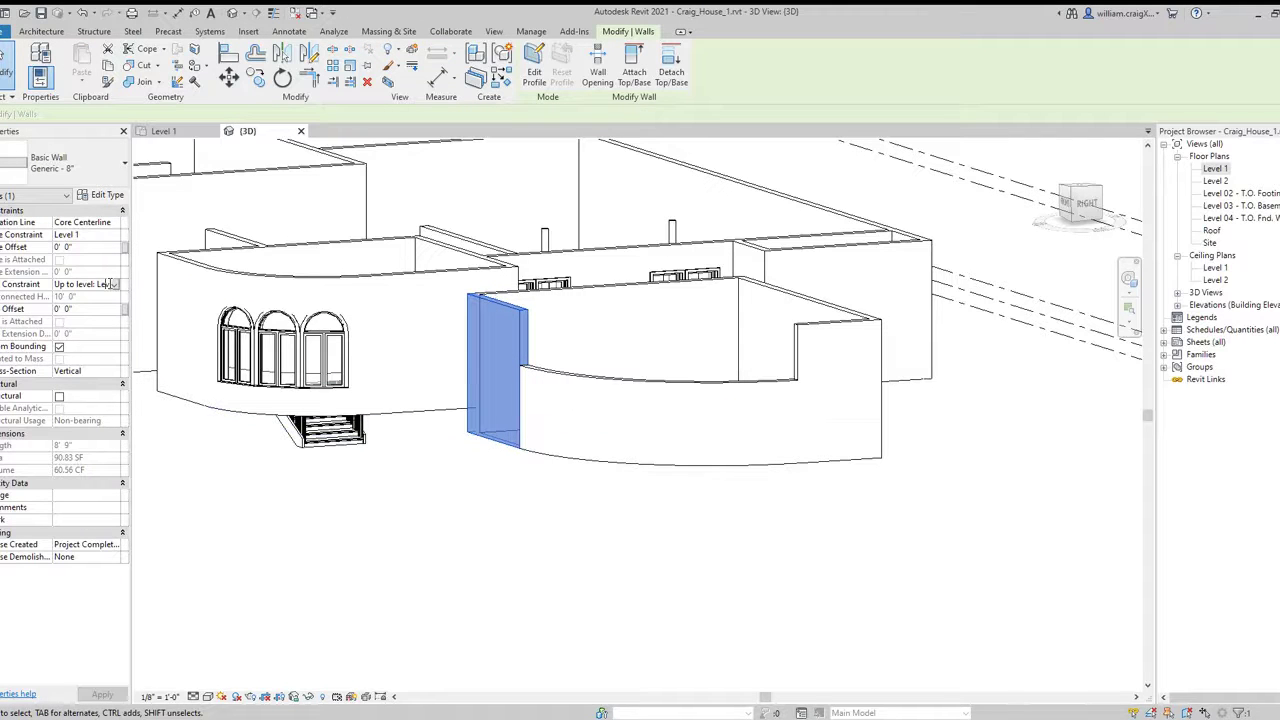
left_click(115, 285)
left_click(115, 286)
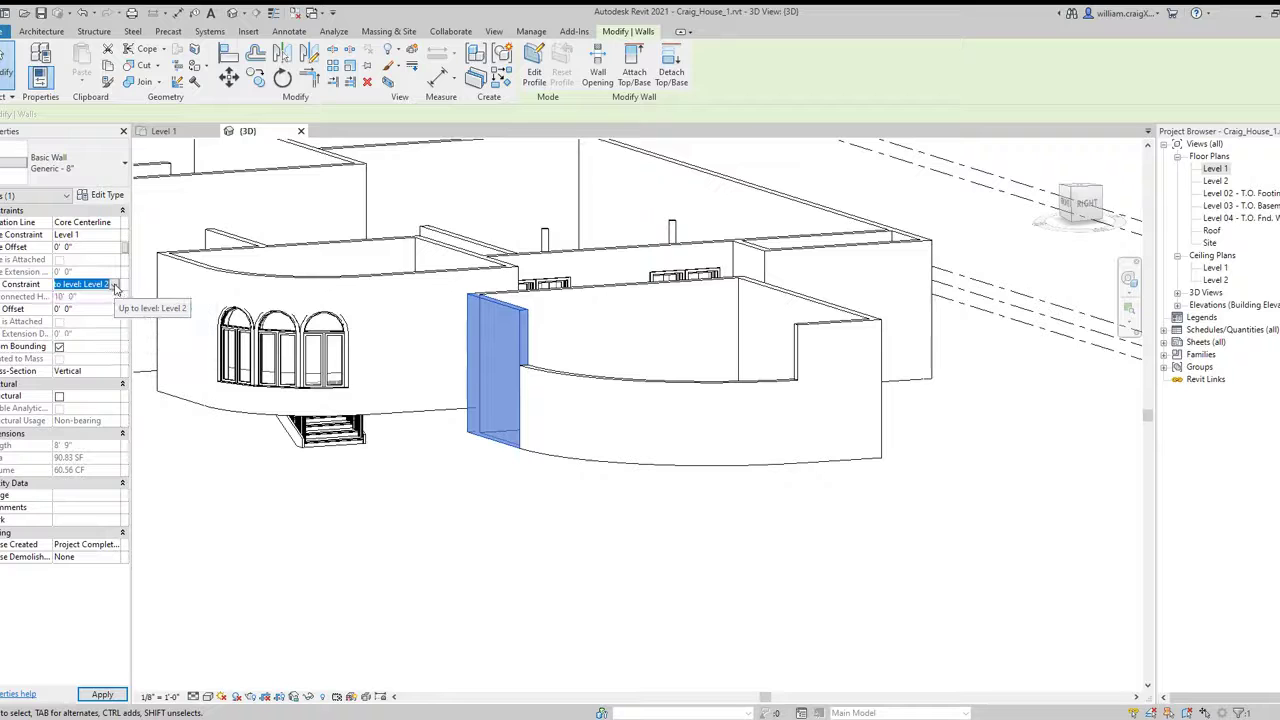
key("Escape")
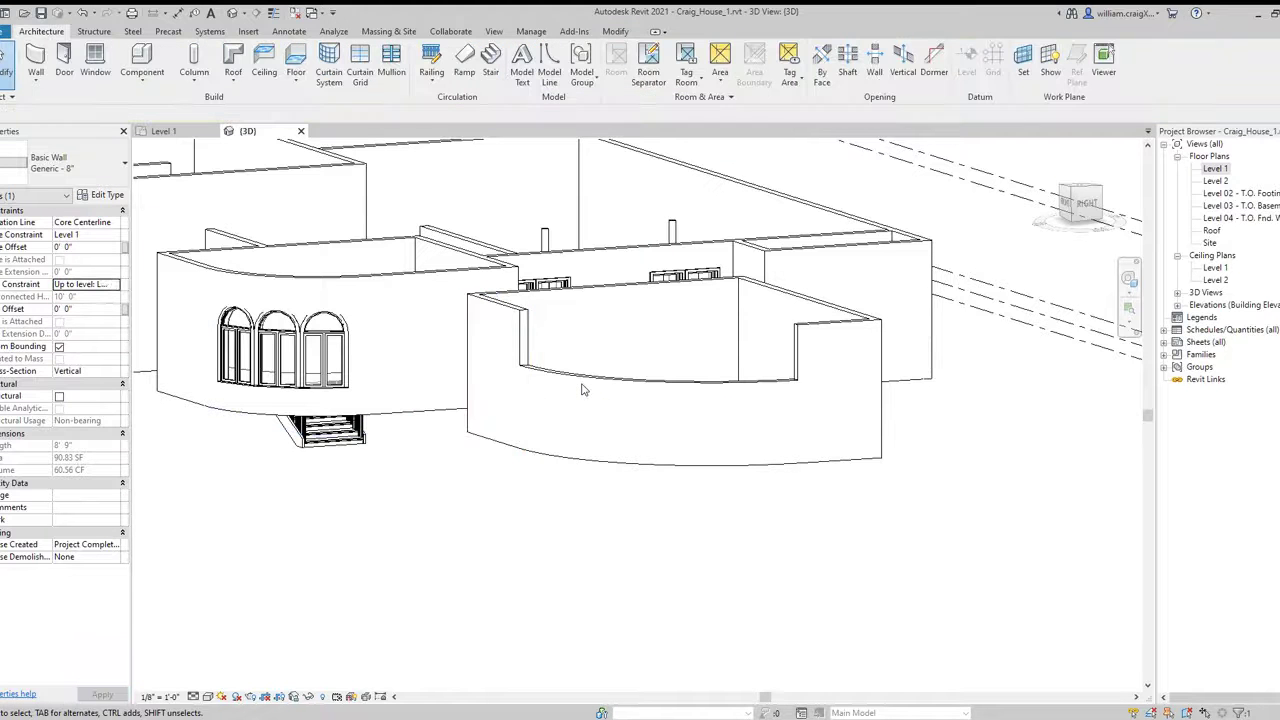
left_click(585, 381)
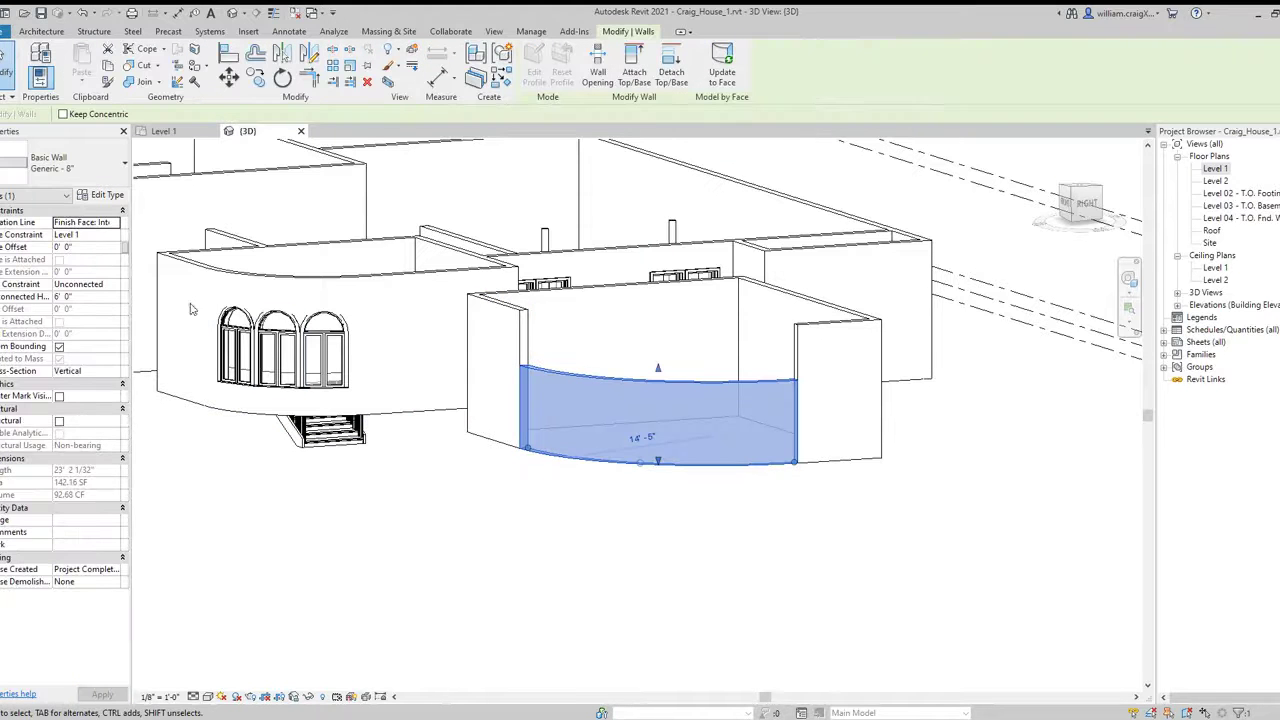
left_click(113, 286)
left_click(114, 286)
left_click(114, 286)
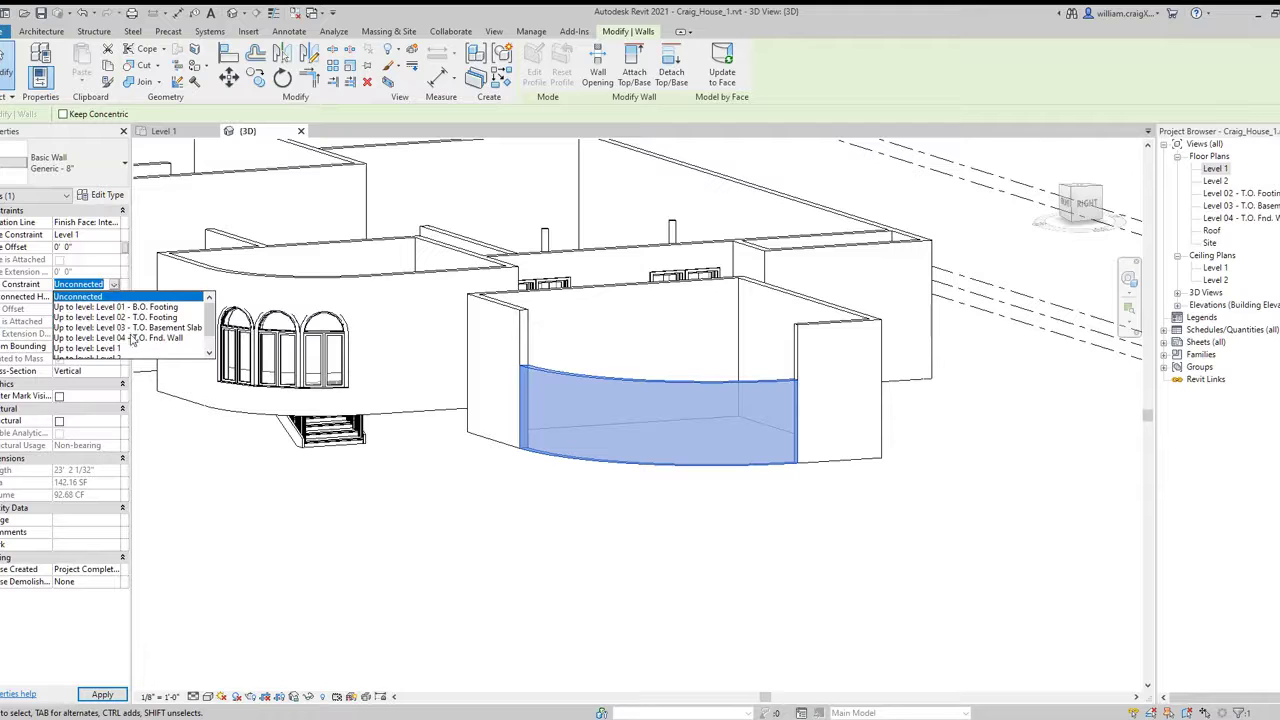
scroll(131, 340, "down", 1)
left_click(130, 339)
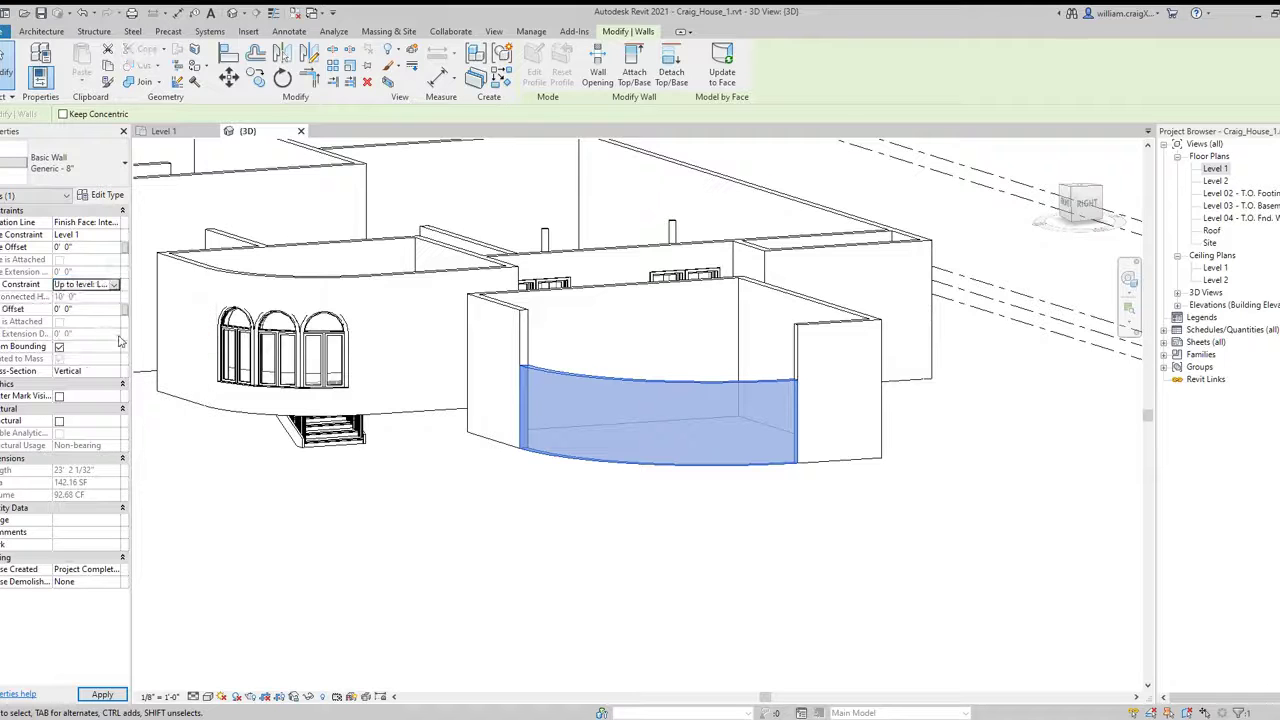
key("Escape")
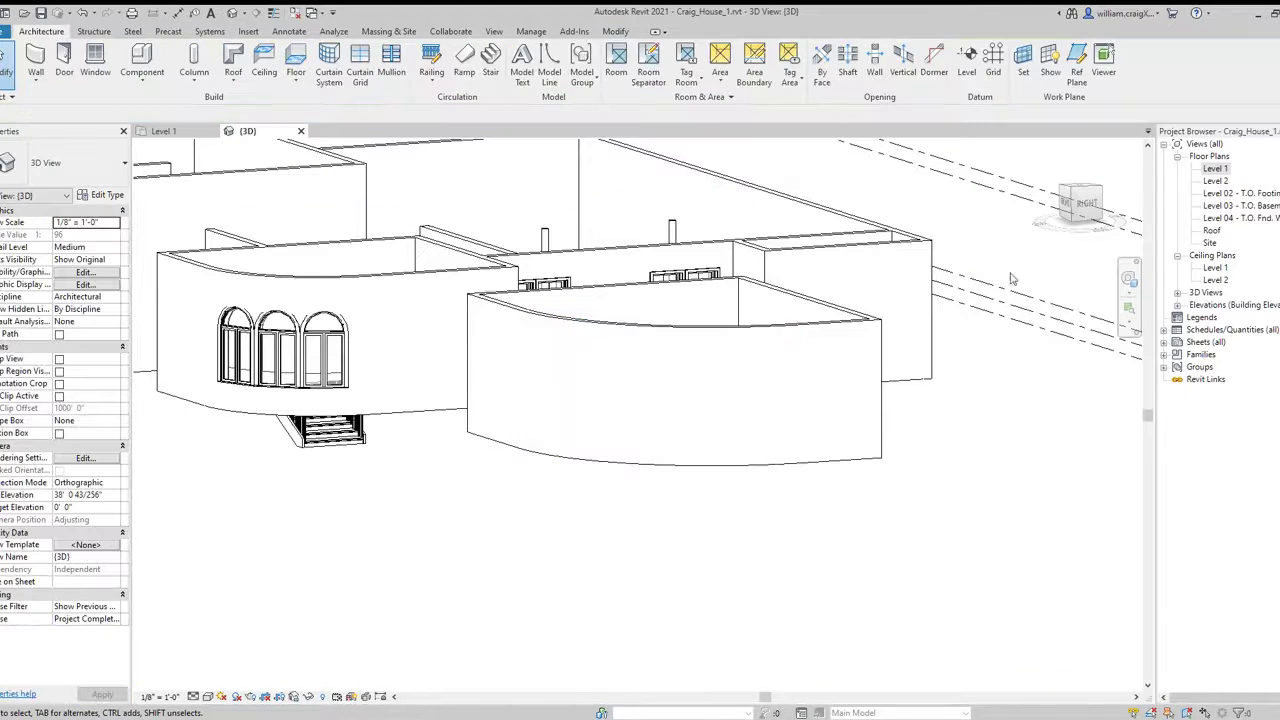
Delete the Sweep Wall mass surface along the inside of the curved wall
mouse_move(1075, 193)
left_mouse_down()
mouse_move(729, 281)
mouse_move(760, 318)
left_mouse_up()
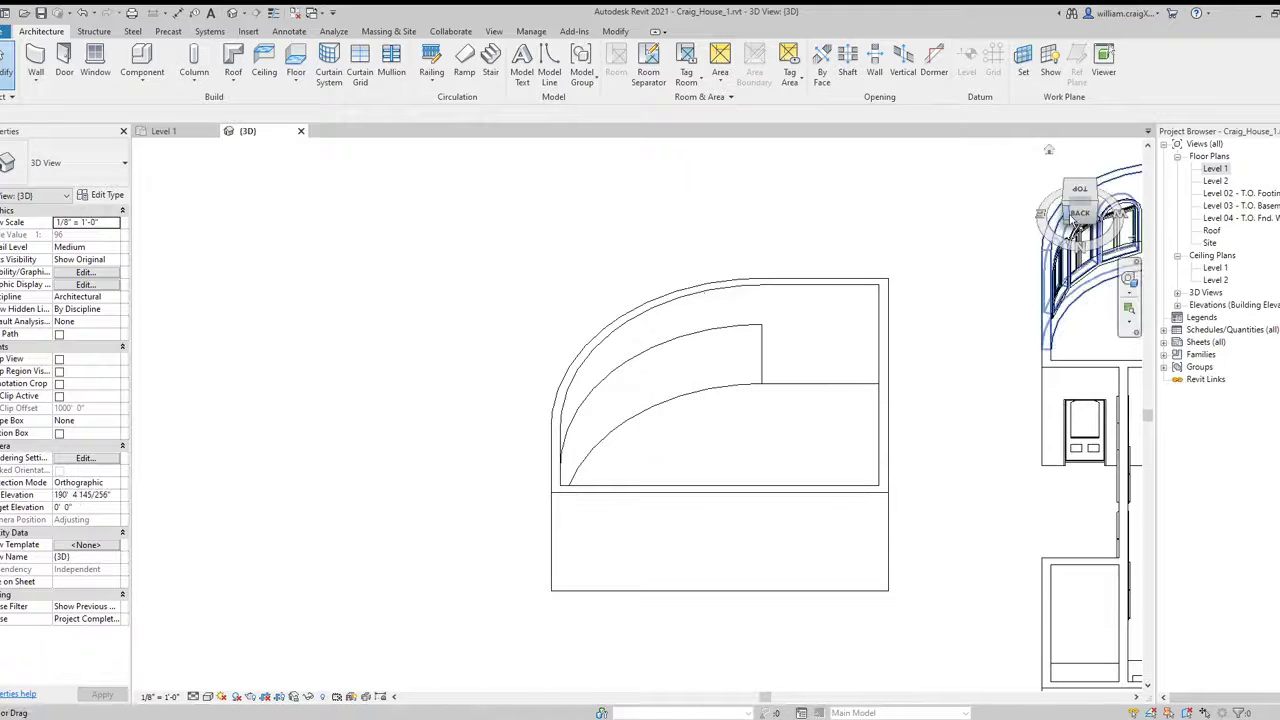
left_click(754, 332)
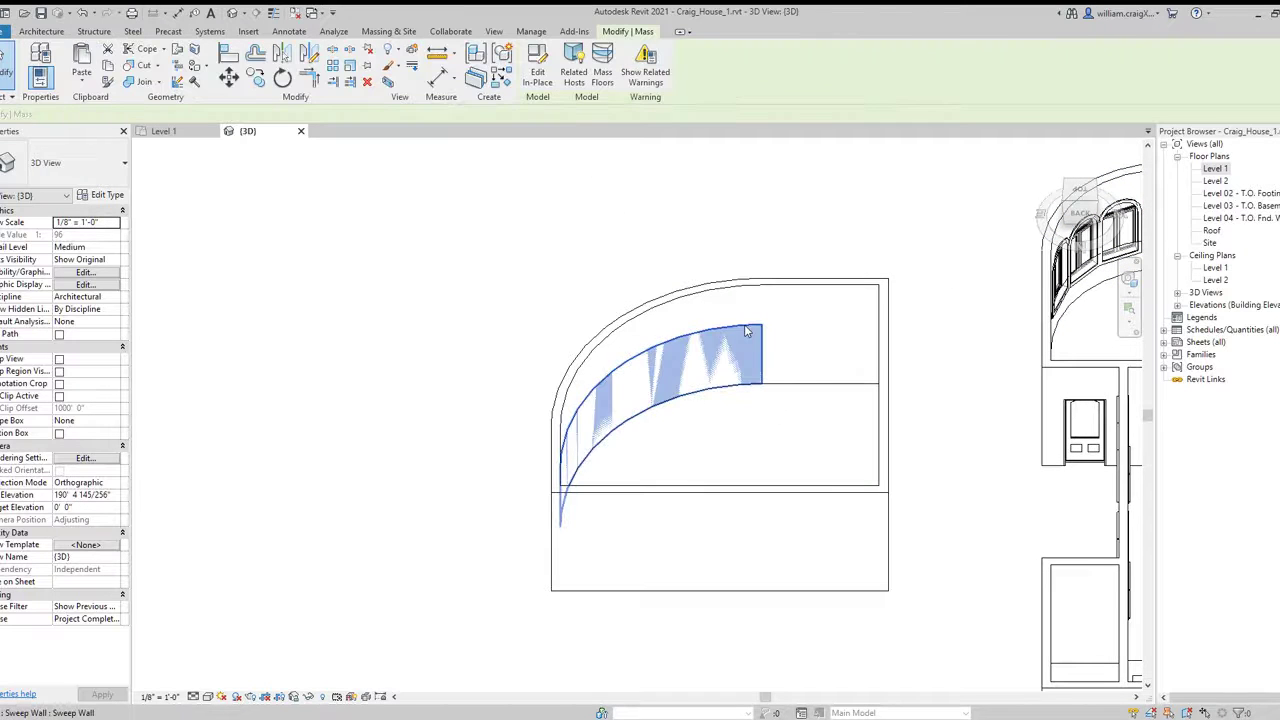
key("Escape")
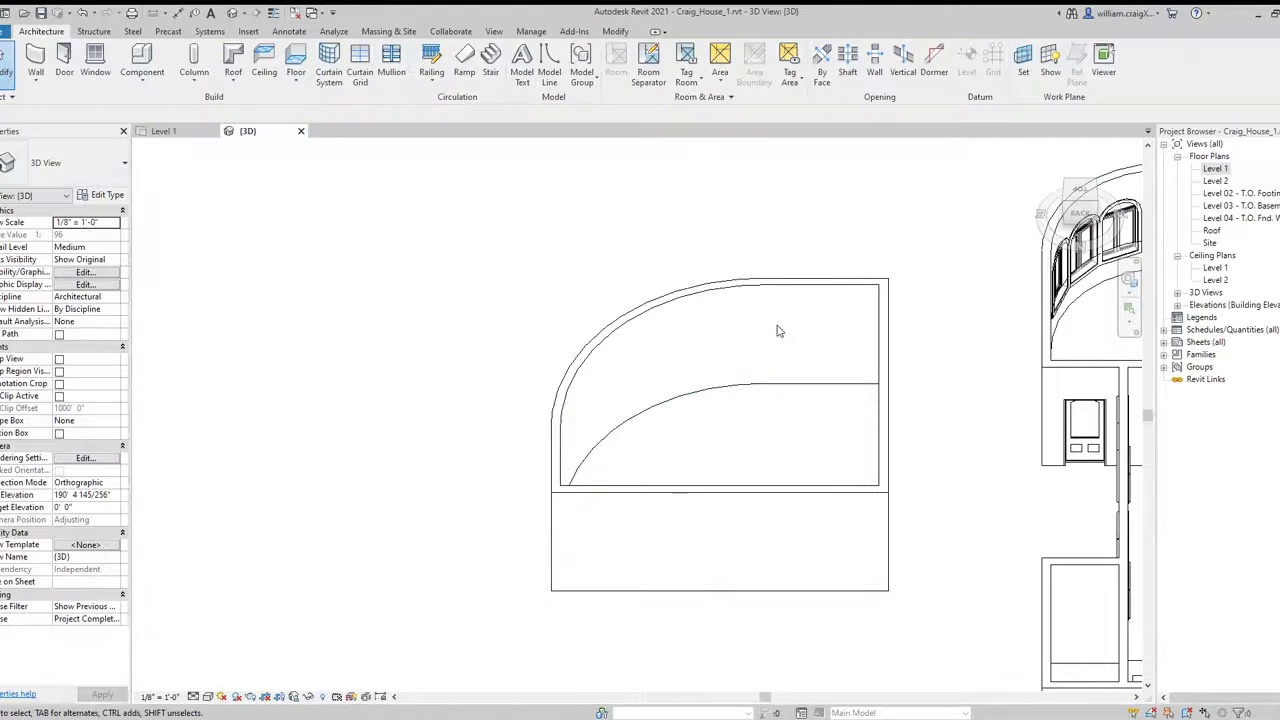
Inspect the room's curved corner wall from outside in 3D and in the Level 1 floor plan
mouse_move(1073, 216)
left_mouse_down()
mouse_move(1128, 214)
mouse_move(170, 211)
left_mouse_up()
left_click(1131, 283)
mouse_move(404, 284)
left_mouse_down()
mouse_move(437, 228)
mouse_move(543, 330)
mouse_move(621, 237)
mouse_move(575, 320)
mouse_move(309, 267)
mouse_move(337, 357)
mouse_move(497, 297)
mouse_move(700, 320)
mouse_move(868, 390)
left_mouse_up()
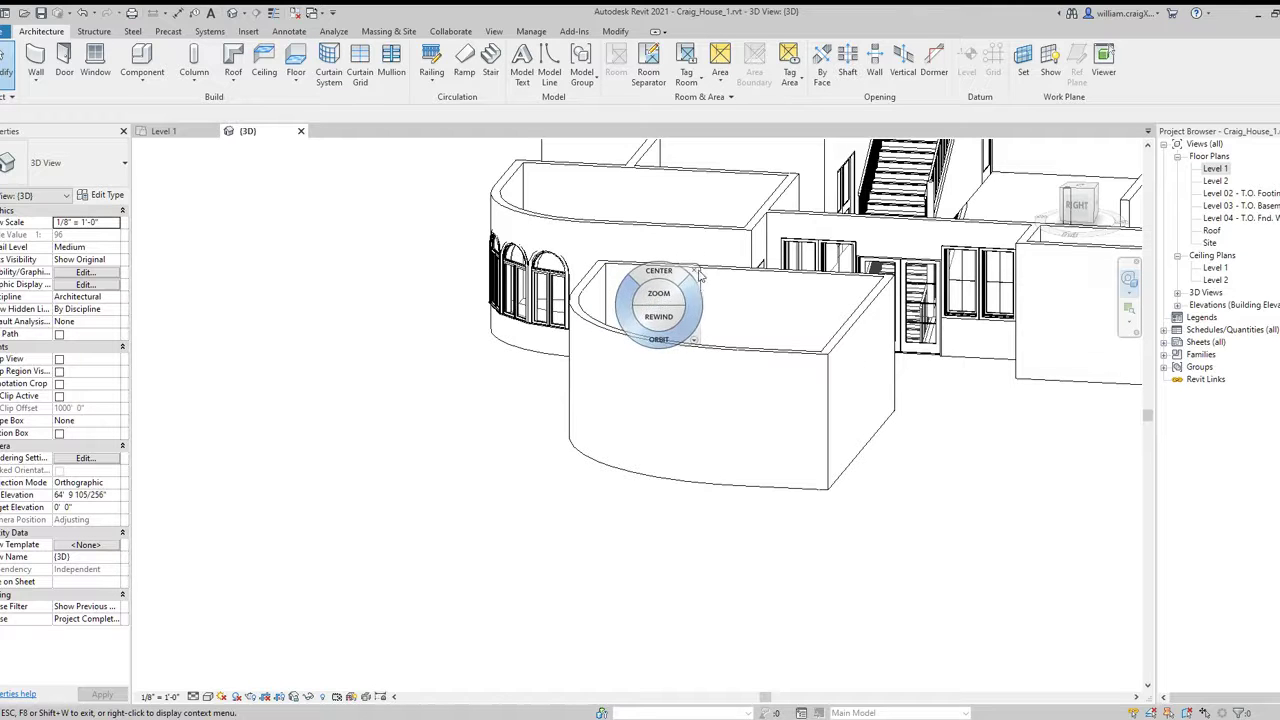
left_click(698, 277)
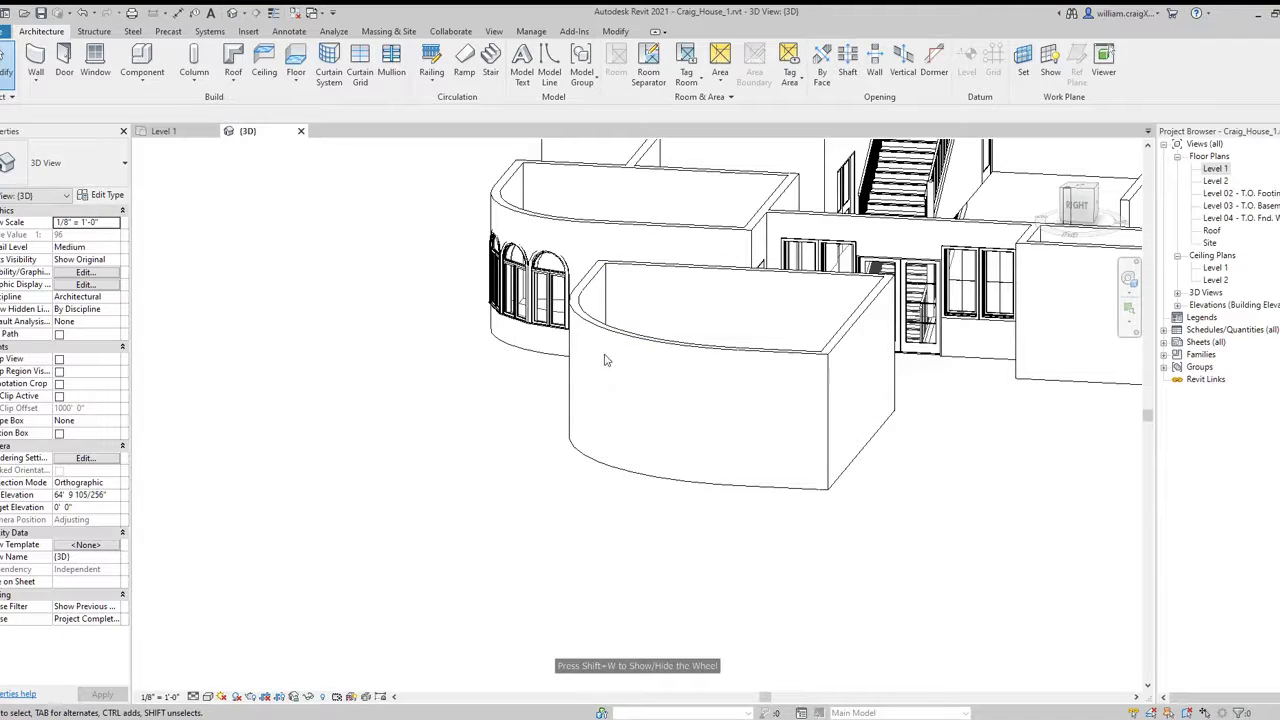
left_click(184, 132)
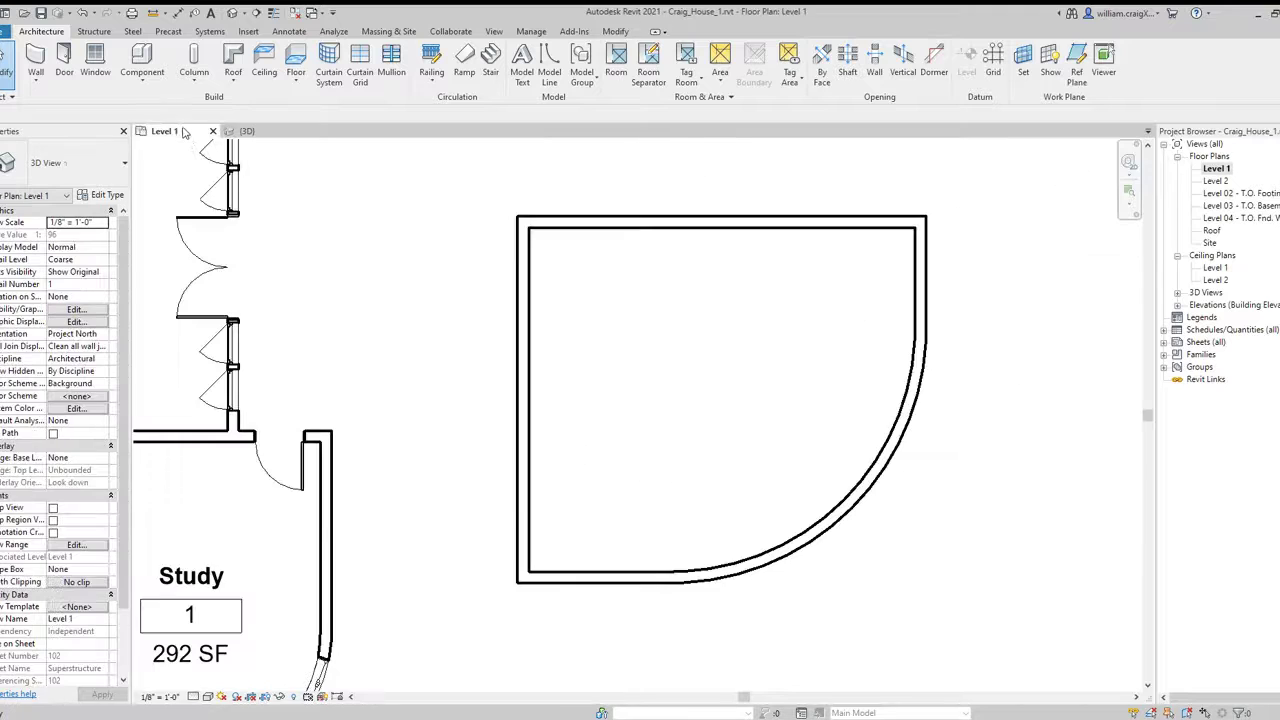